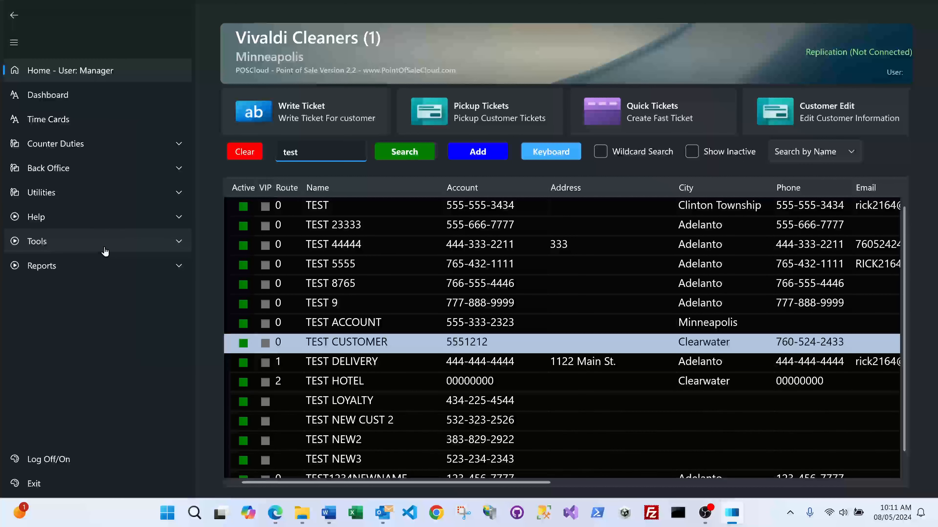
# Step: Examine the Ticket Settings, from the tax rate, fees and ticket defaults through the price level, starch and maximum item options
pyautogui.click(105, 251)
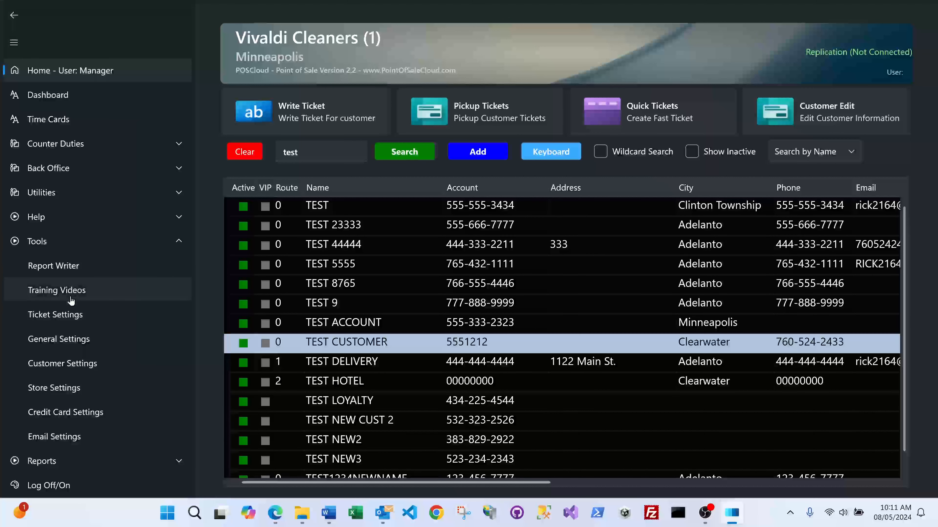
pyautogui.click(75, 321)
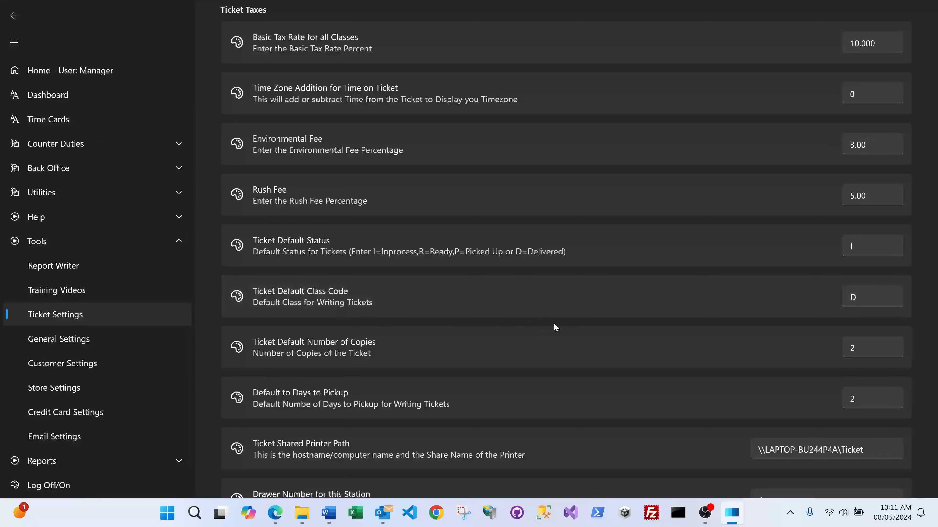
pyautogui.scroll(-3, 553, 322)
pyautogui.scroll(-5, 553, 322)
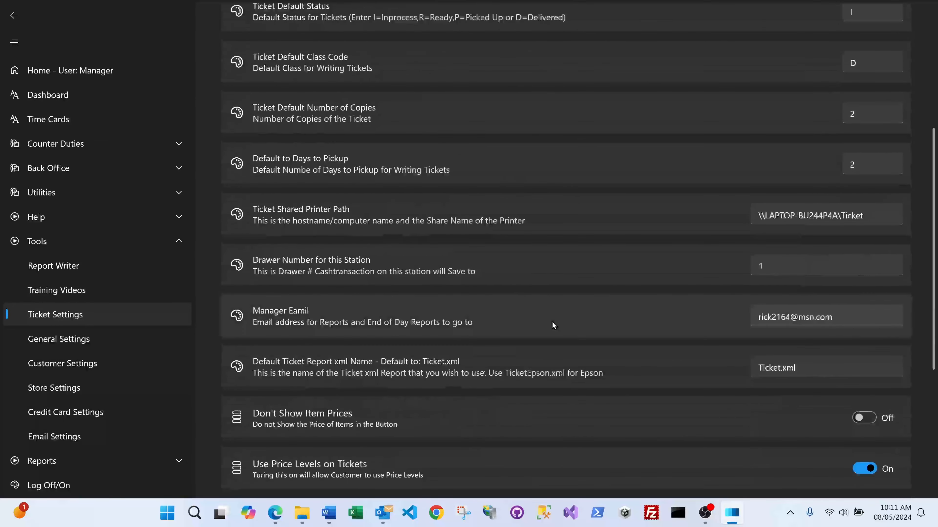
pyautogui.scroll(-2, 552, 324)
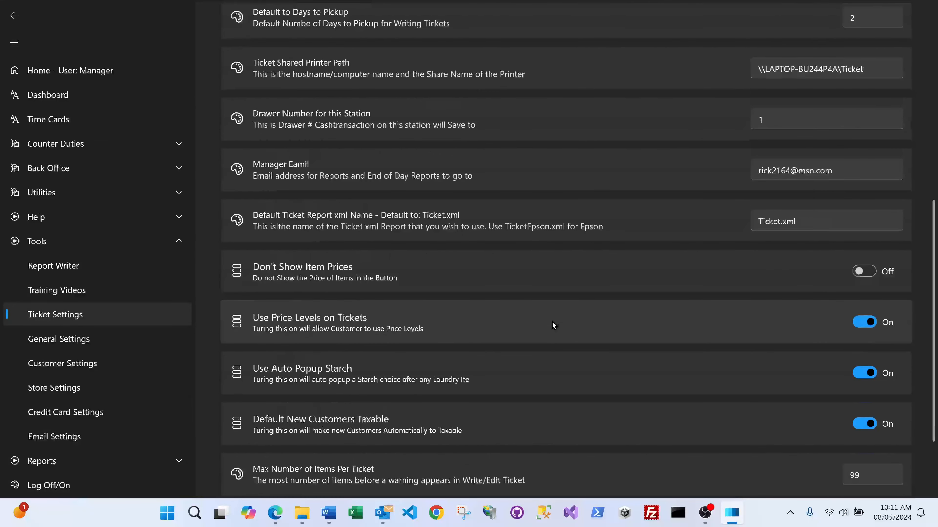
pyautogui.scroll(-1, 553, 325)
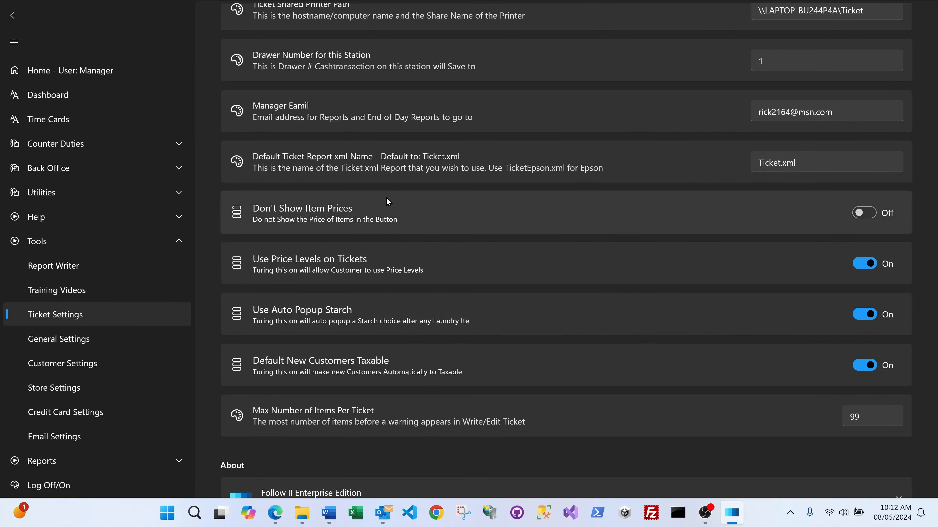
pyautogui.scroll(-1, 550, 287)
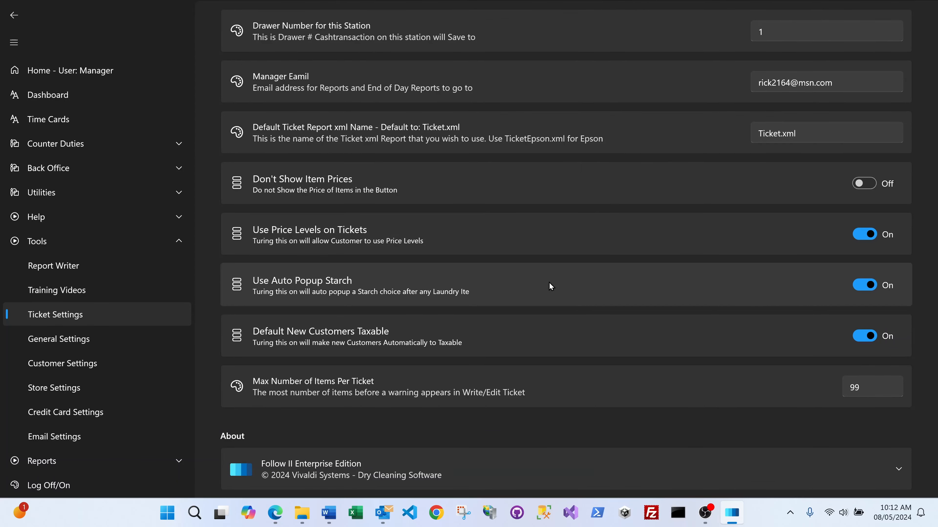
pyautogui.scroll(3, 550, 286)
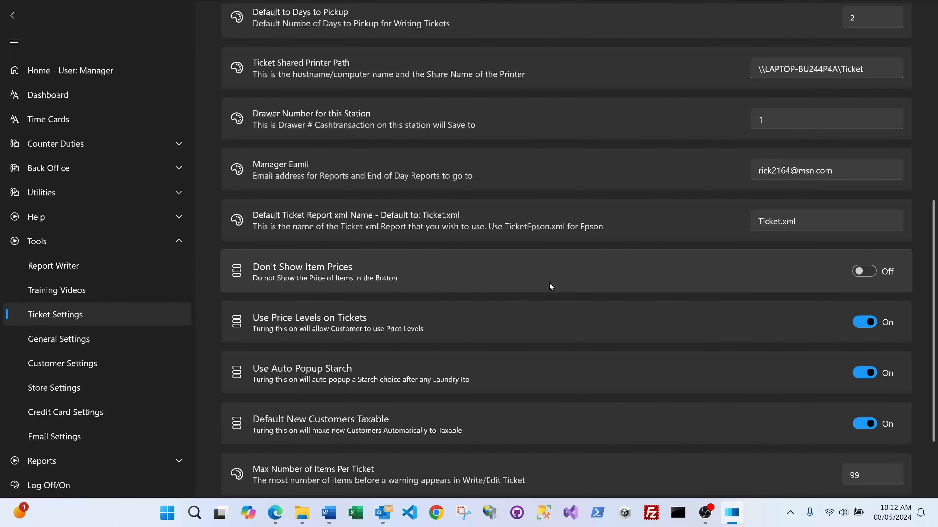
pyautogui.scroll(1, 550, 286)
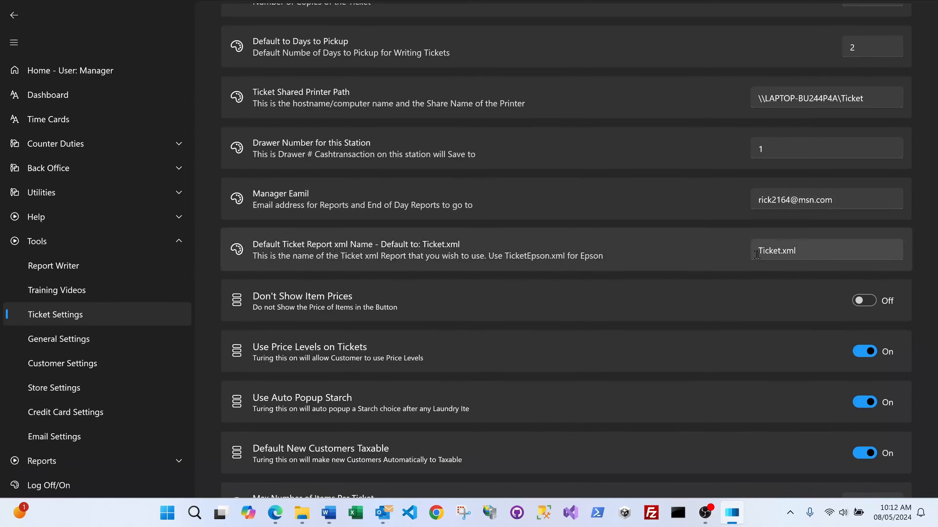
pyautogui.scroll(2, 803, 252)
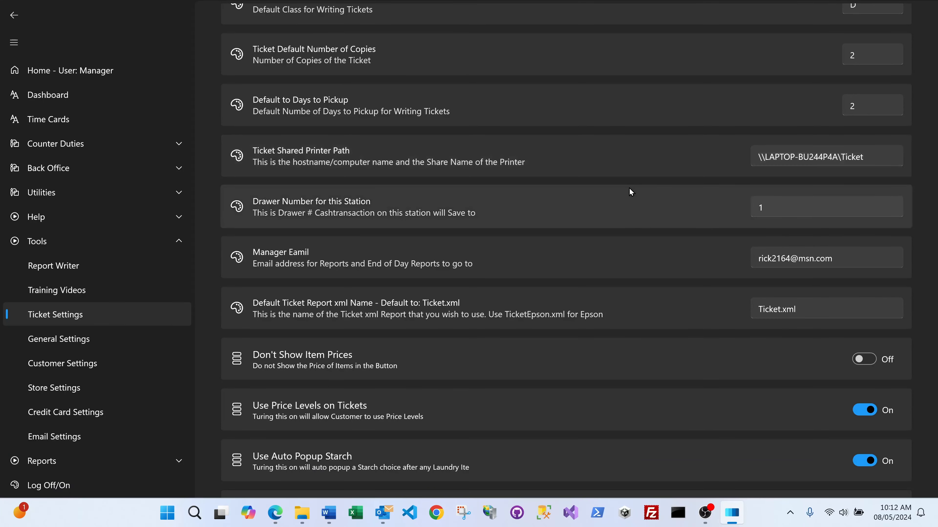
pyautogui.scroll(3, 630, 189)
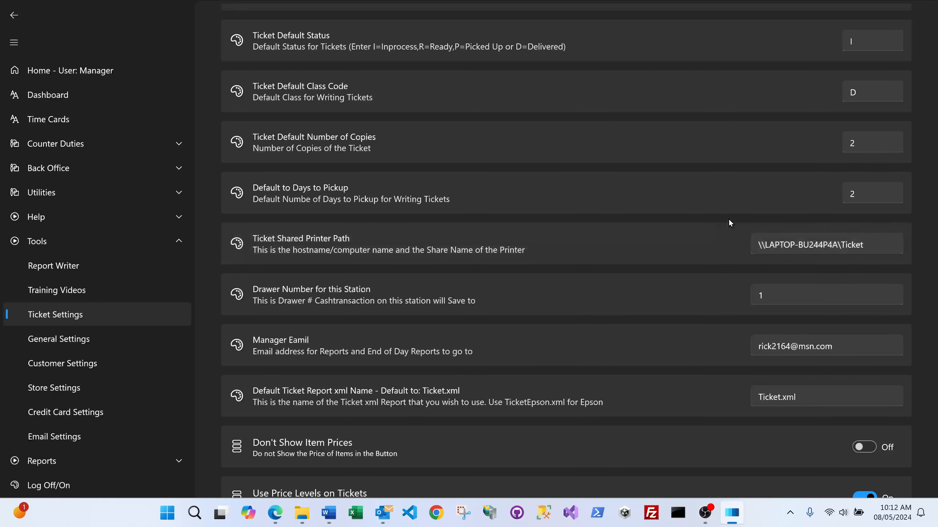
pyautogui.scroll(2, 663, 203)
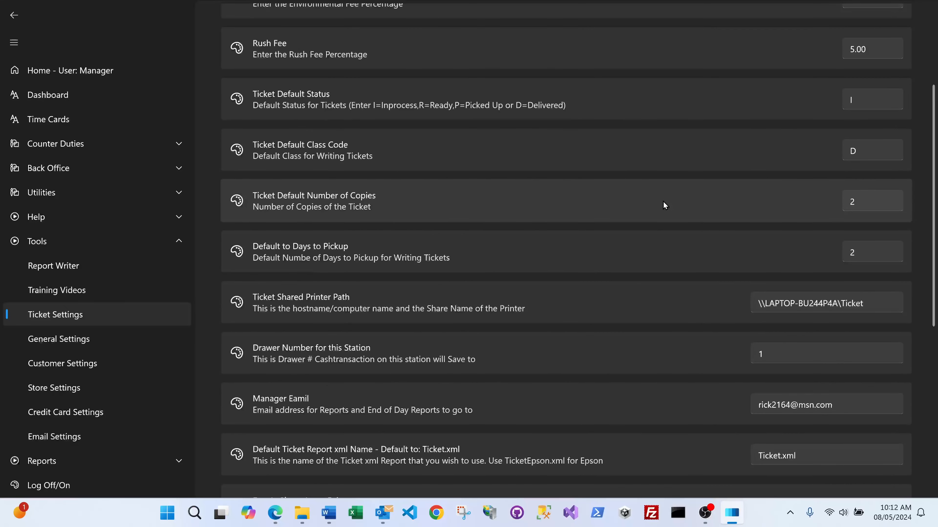
pyautogui.scroll(4, 663, 202)
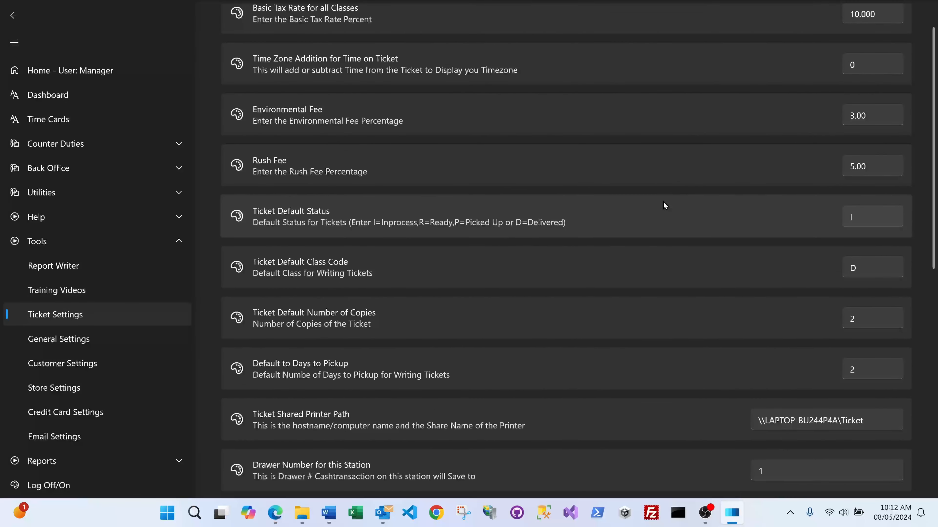
pyautogui.scroll(1, 663, 206)
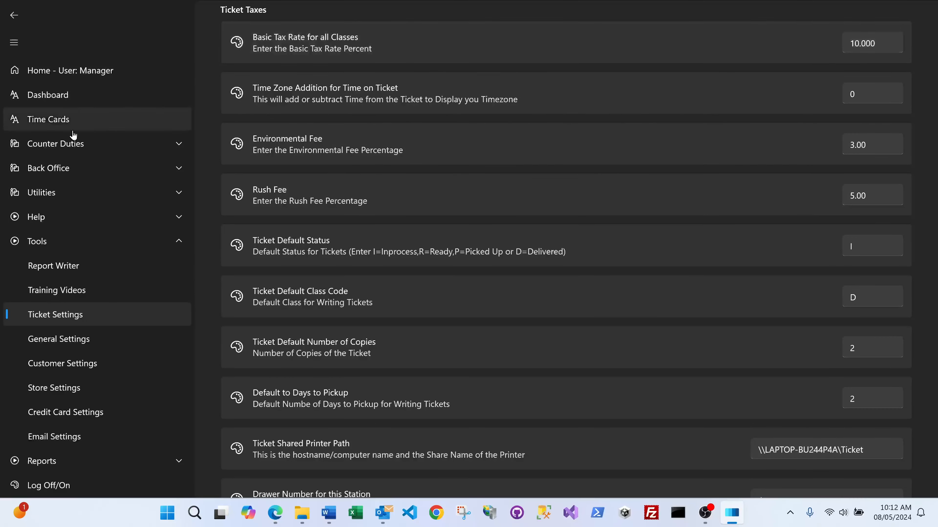
# Step: Set the app theme to Light in the General Settings
pyautogui.click(87, 344)
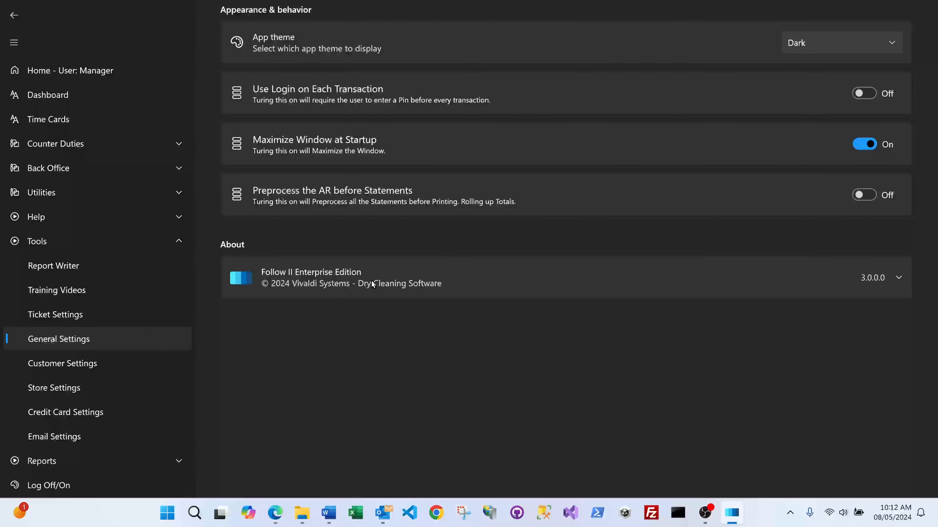
pyautogui.click(808, 43)
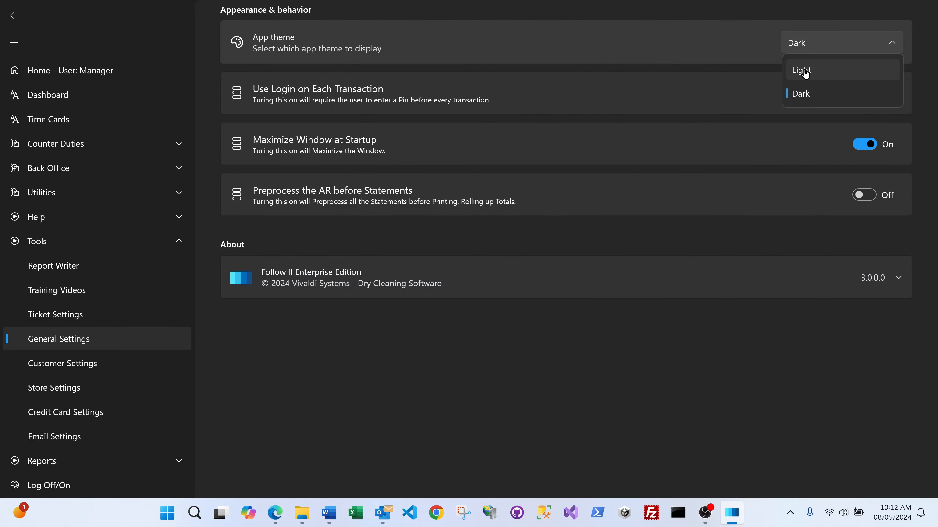
pyautogui.click(805, 74)
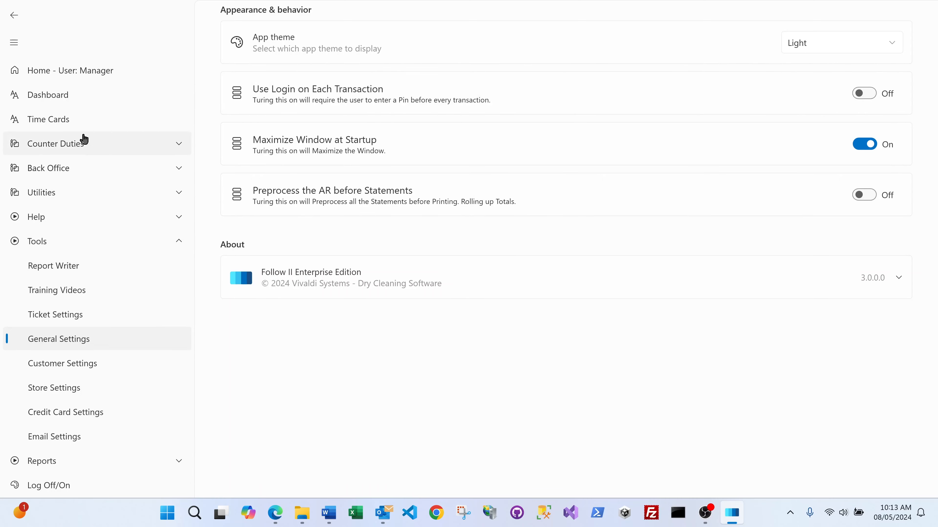
# Step: Open the selected test customer's edit record from the home screen and go back to the customer list
pyautogui.click(77, 71)
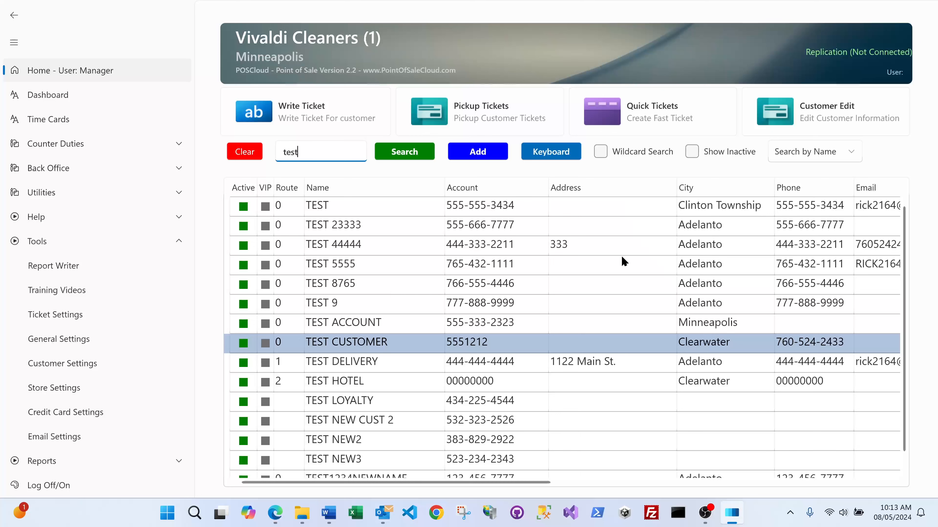
pyautogui.click(801, 115)
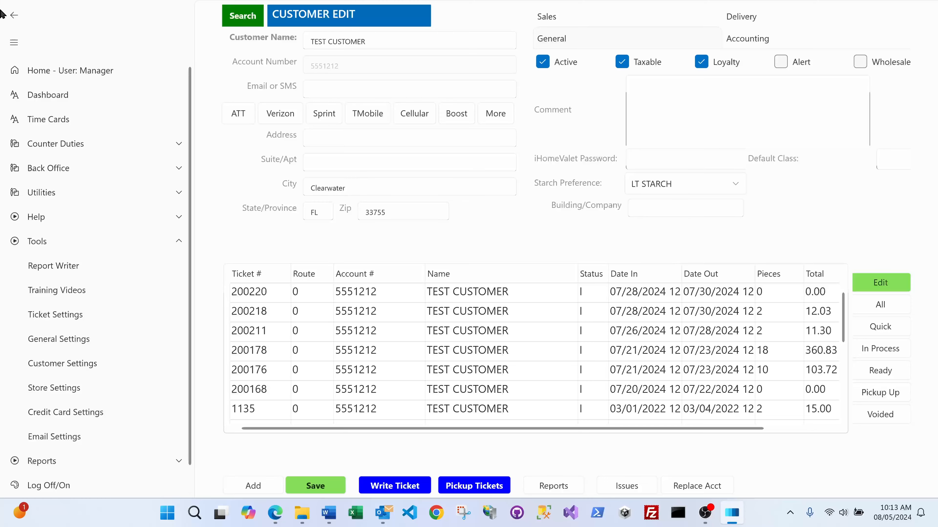
pyautogui.click(14, 14)
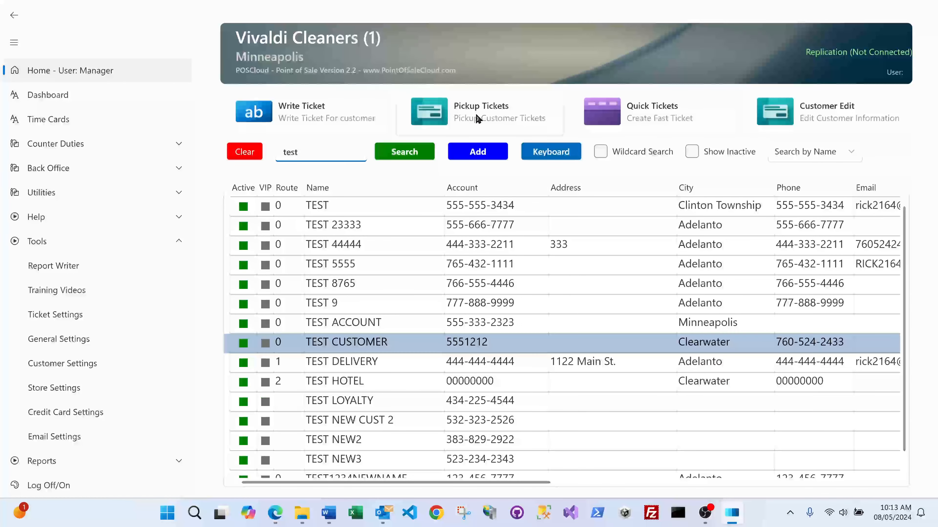
# Step: Write a new ticket for the selected test customer with one $5.40 Sweater, and save and close it without printing
pyautogui.click(300, 115)
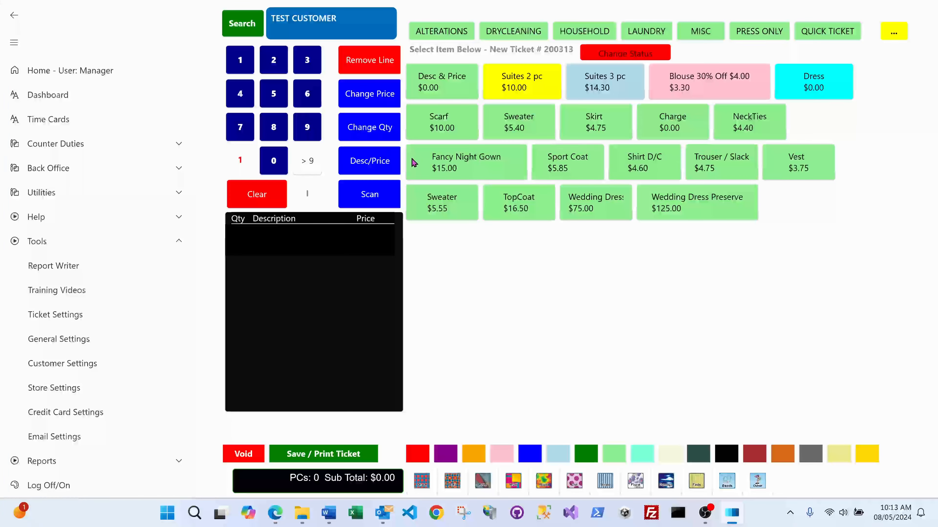
pyautogui.click(518, 129)
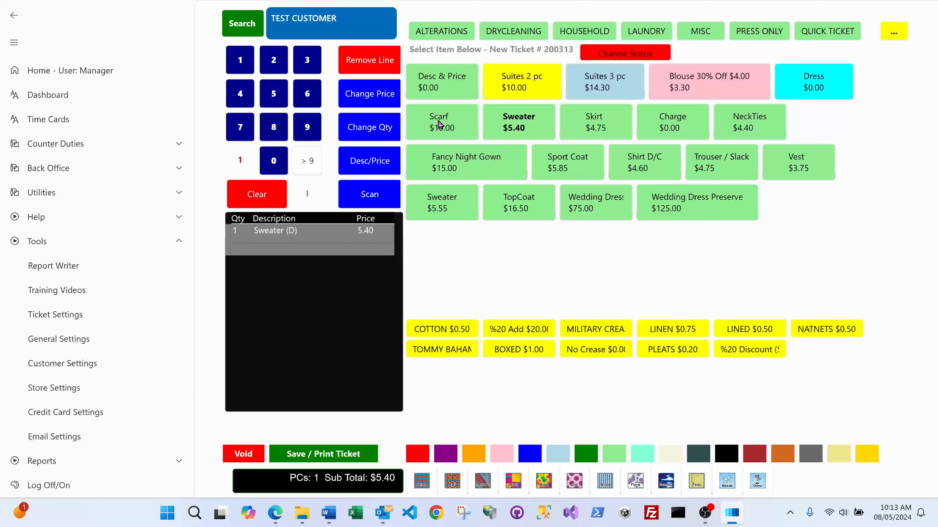
pyautogui.click(340, 456)
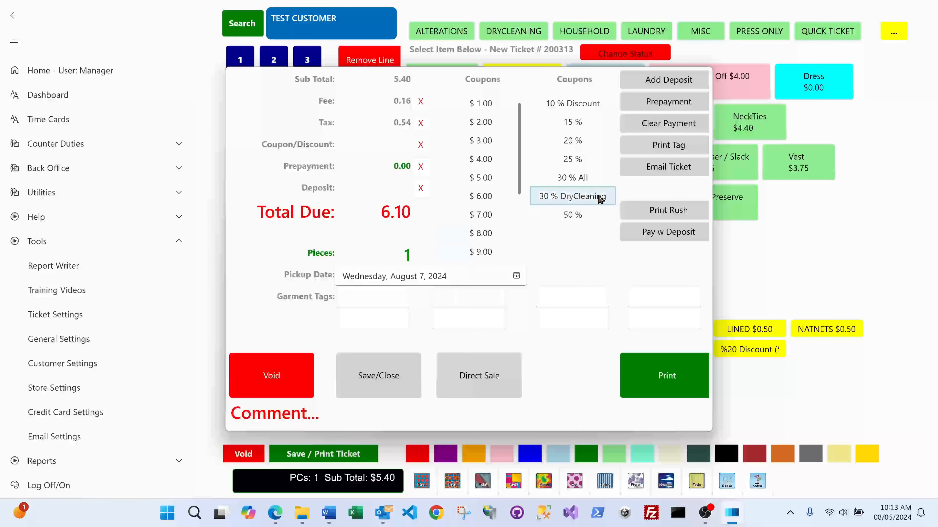
pyautogui.click(379, 378)
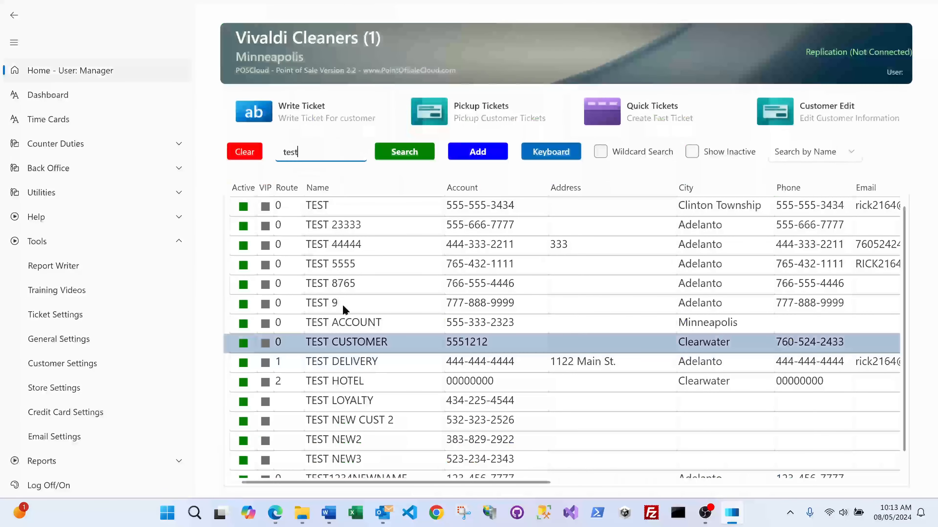
# Step: In the General Settings, set the app theme to Dark and turn on Preprocess the AR before Statements
pyautogui.click(101, 248)
pyautogui.click(101, 249)
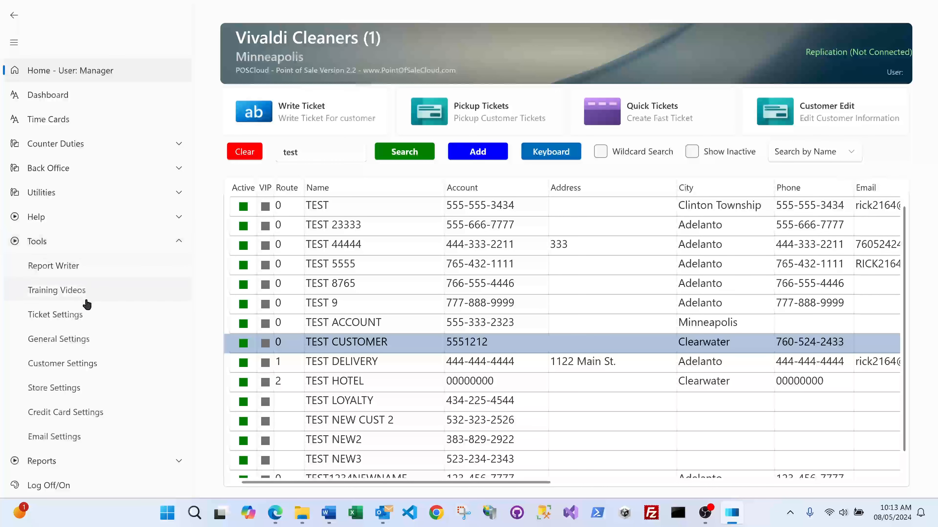
pyautogui.click(86, 342)
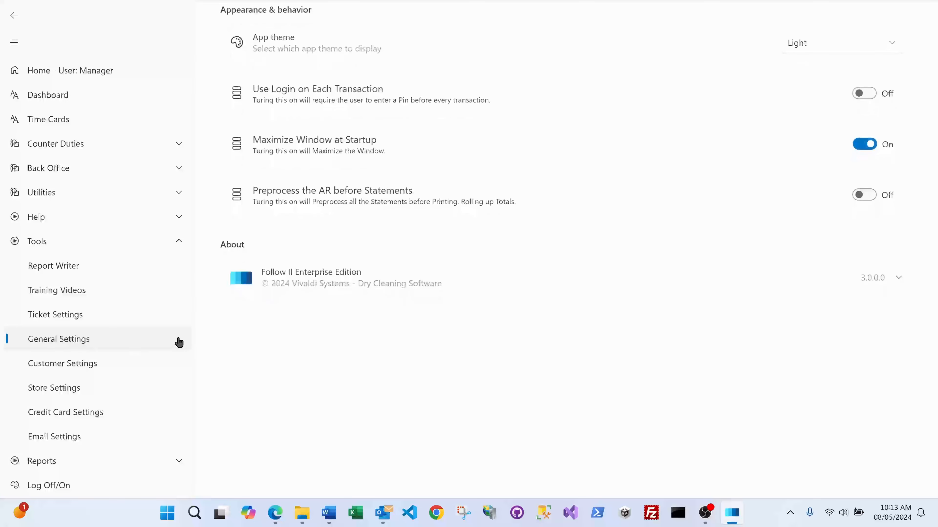
pyautogui.click(861, 48)
pyautogui.click(799, 94)
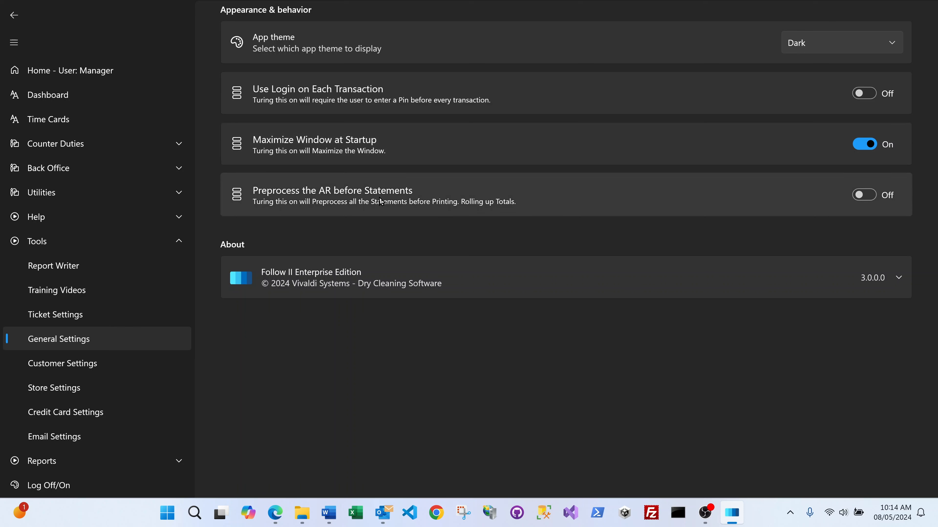
pyautogui.click(868, 195)
# Step: Open the Report Writer, close its window and return to the General Settings
pyautogui.click(87, 269)
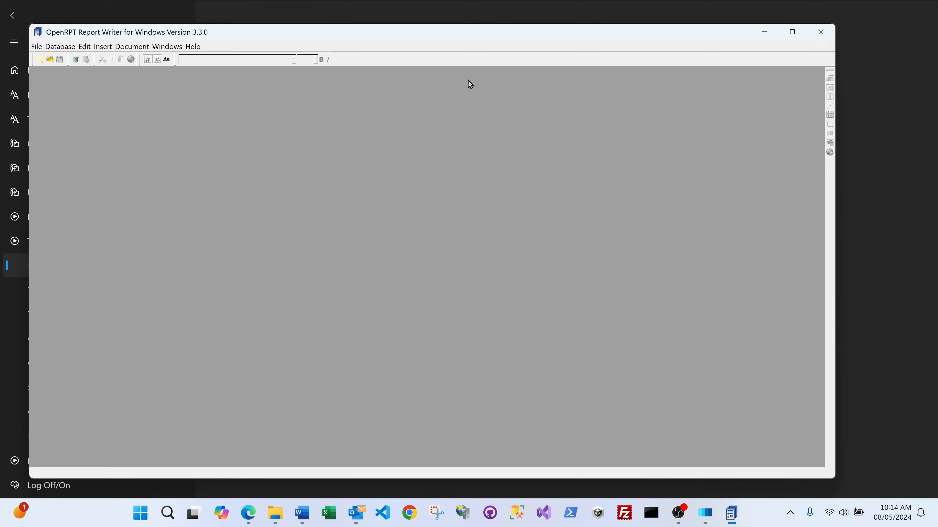
pyautogui.click(820, 32)
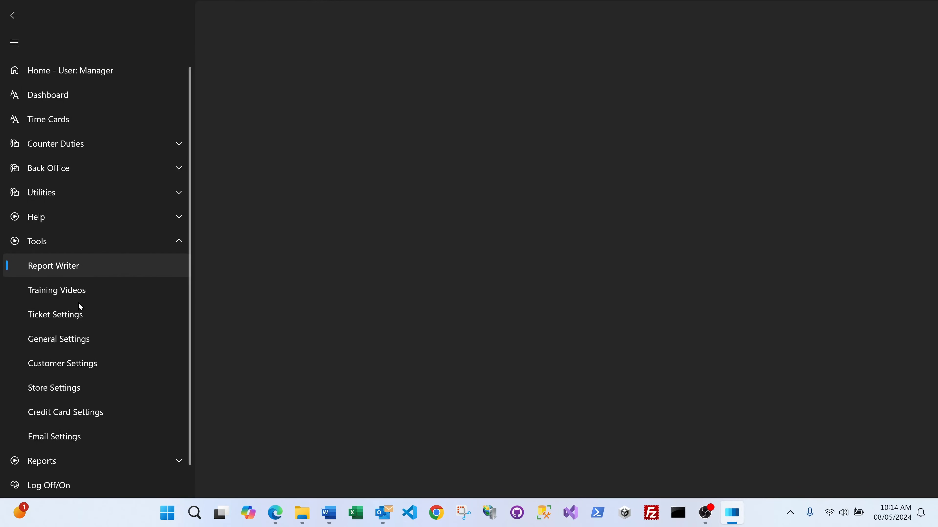
pyautogui.click(79, 345)
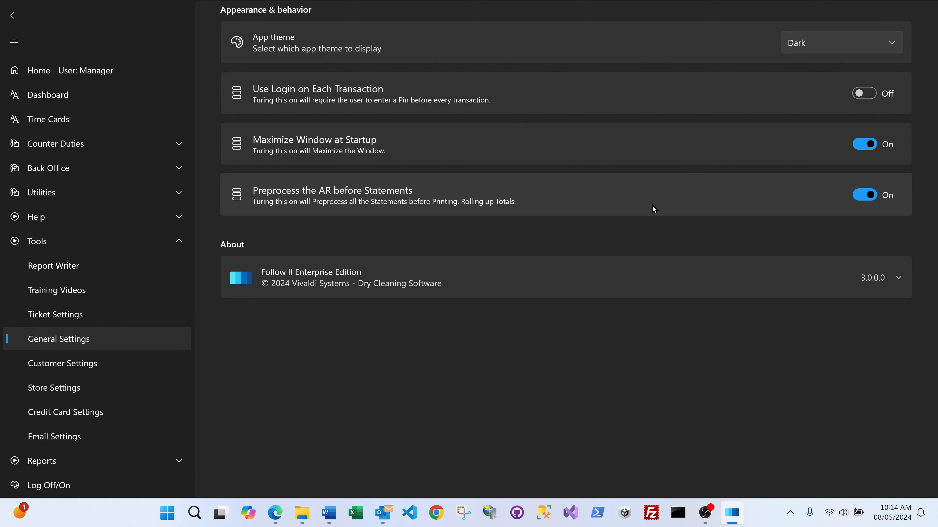
# Step: Examine the Customer Settings, including the Loyalty Level value and the other loyalty options, and return to the home screen
pyautogui.click(95, 365)
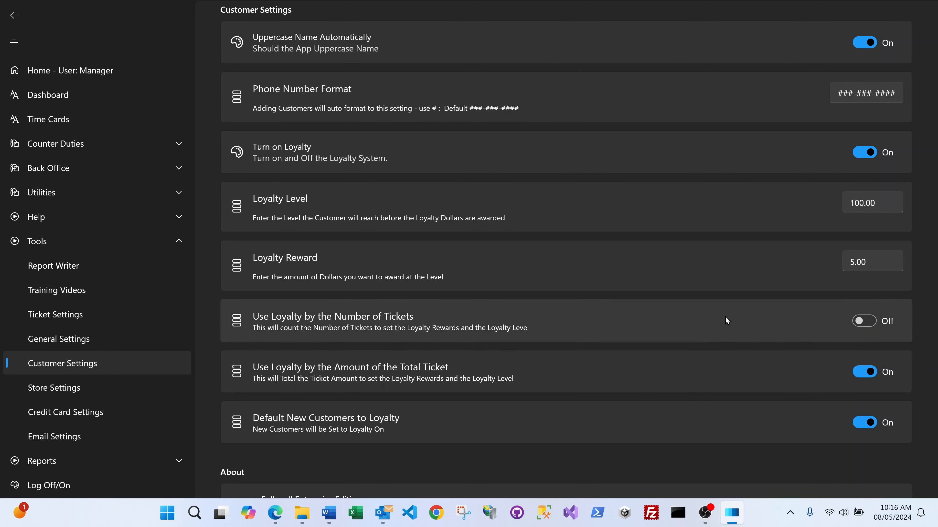
pyautogui.scroll(-1, 725, 316)
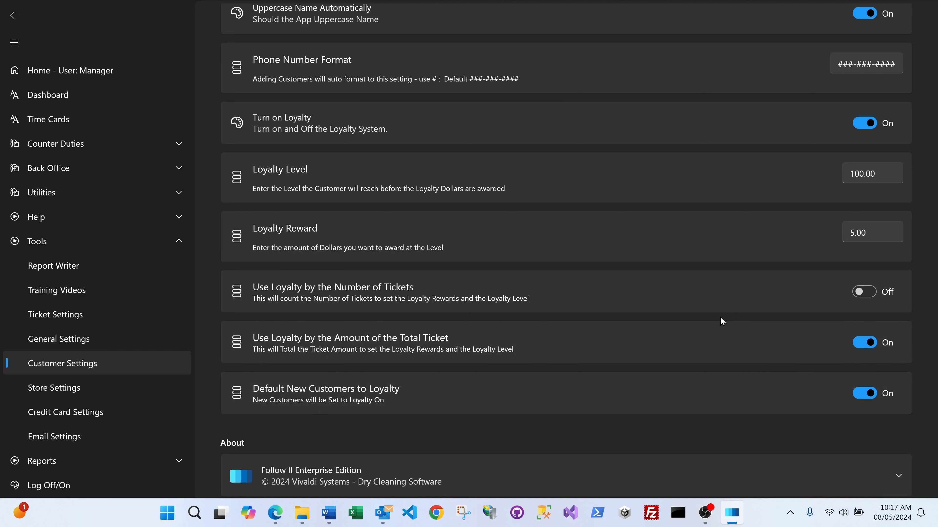
pyautogui.scroll(1, 722, 321)
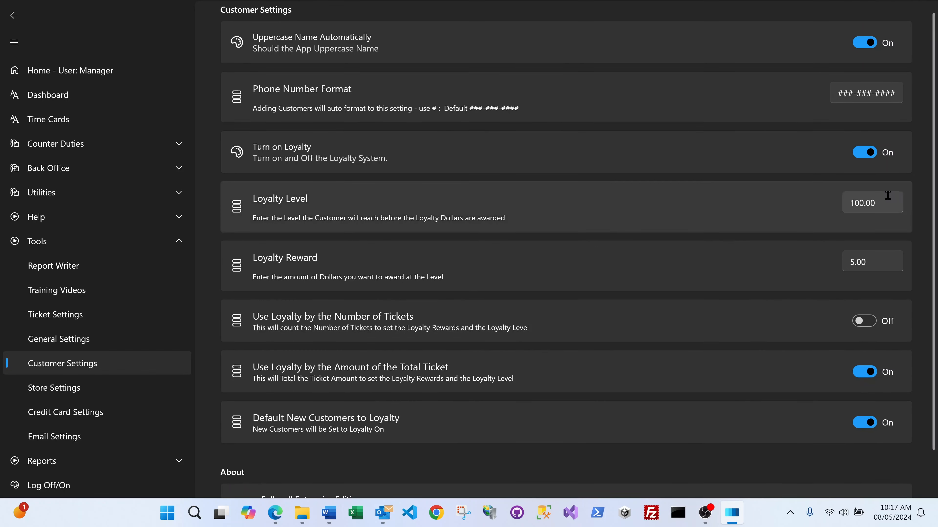
pyautogui.click(878, 200)
pyautogui.moveTo(878, 199); pyautogui.dragTo(830, 202)
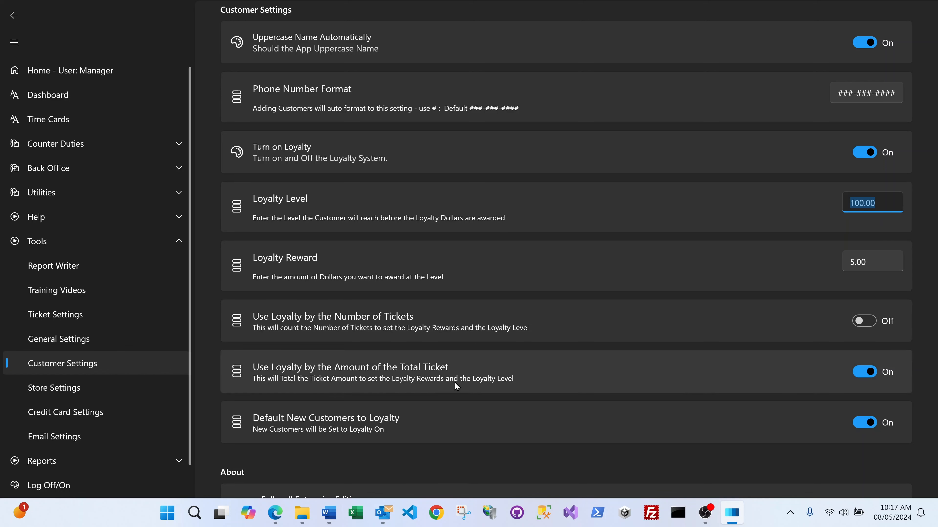
pyautogui.scroll(-2, 448, 392)
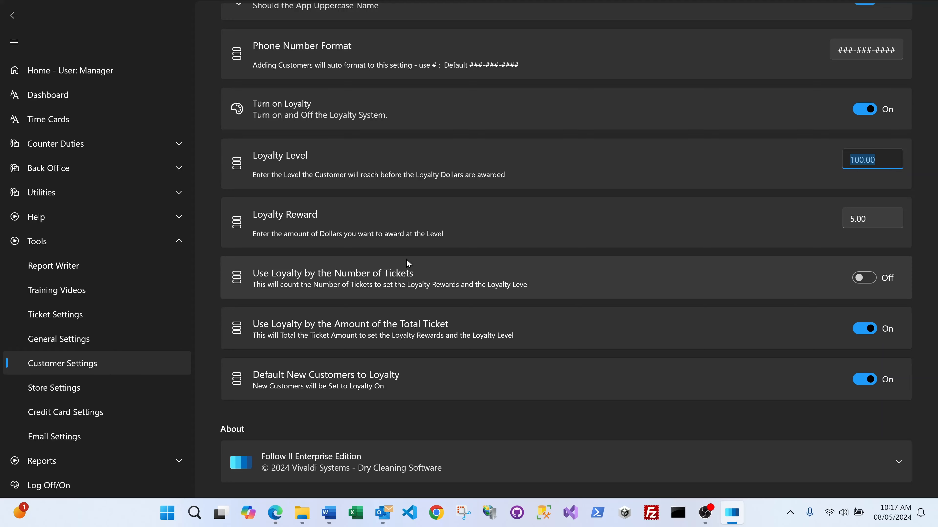
pyautogui.click(106, 80)
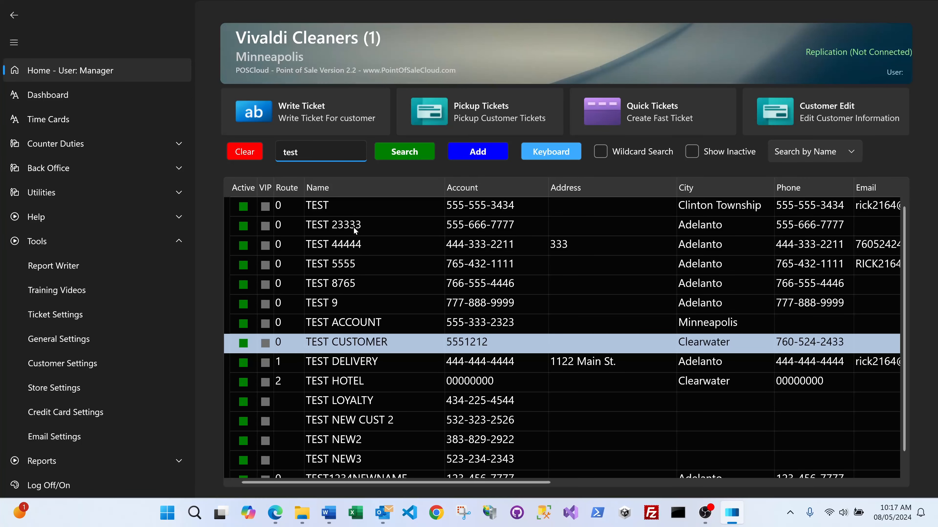
# Step: Open the TEST 44444 customer record for editing and turn on its Loyalty option
pyautogui.click(354, 246)
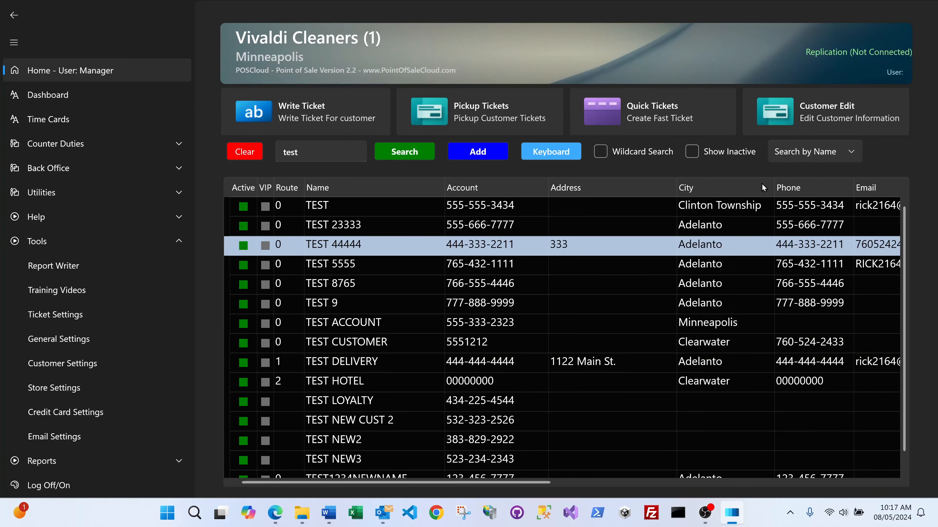
pyautogui.click(850, 115)
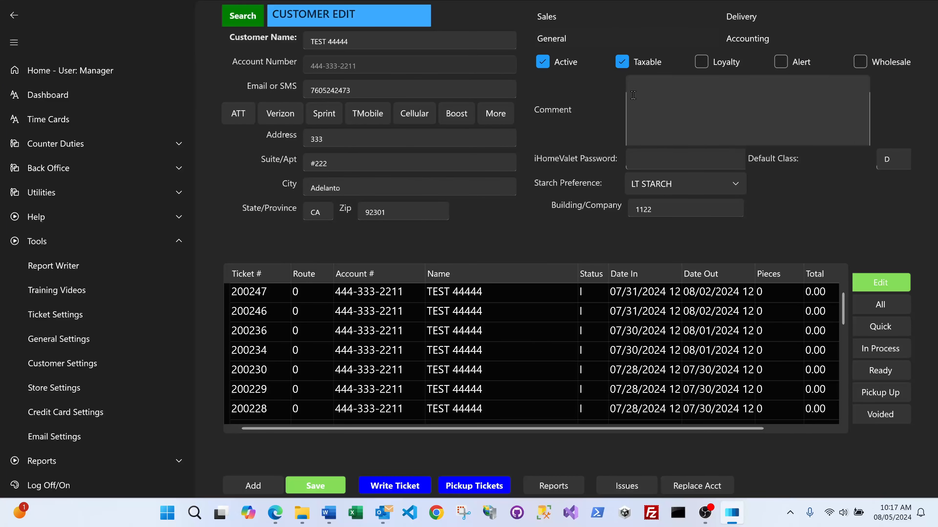
pyautogui.click(703, 64)
# Step: Set the customer's Credit\Loyalty amount to 0 in the sales details and save the record
pyautogui.click(555, 18)
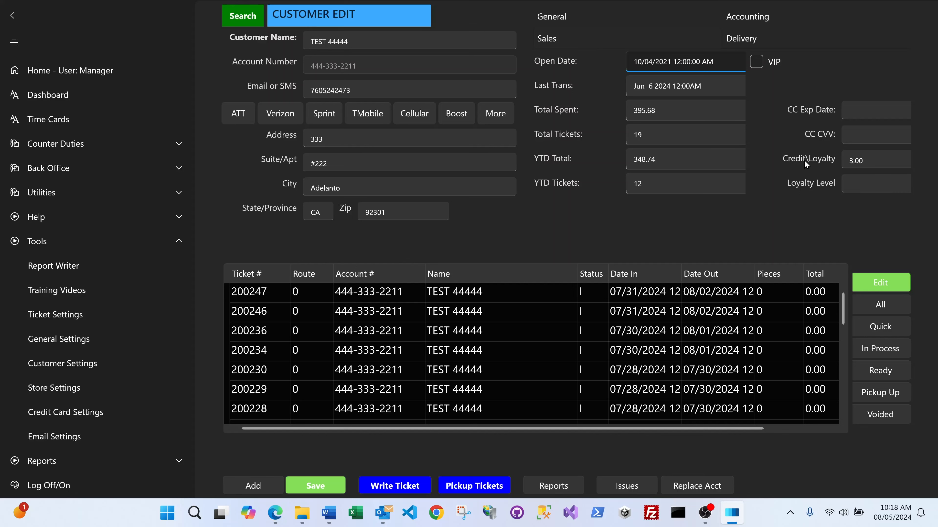
pyautogui.click(843, 160)
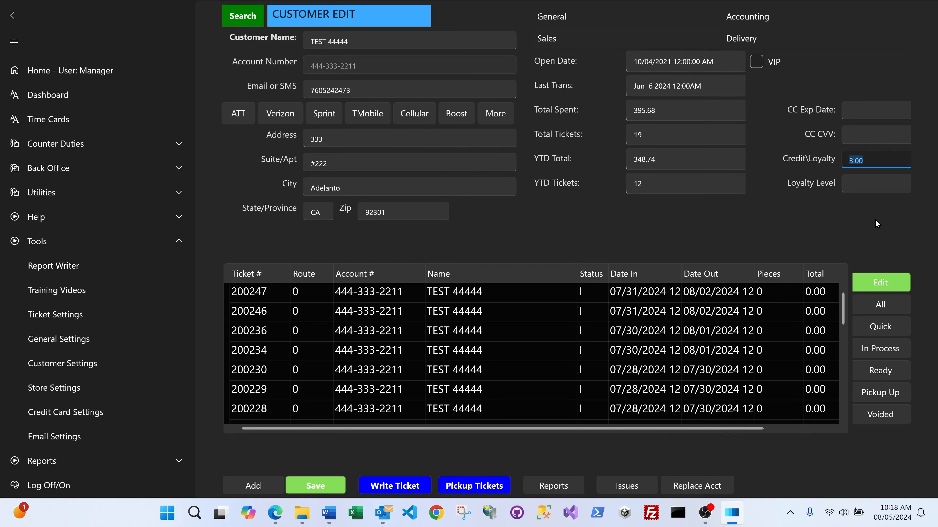
pyautogui.write('0')
pyautogui.click(340, 482)
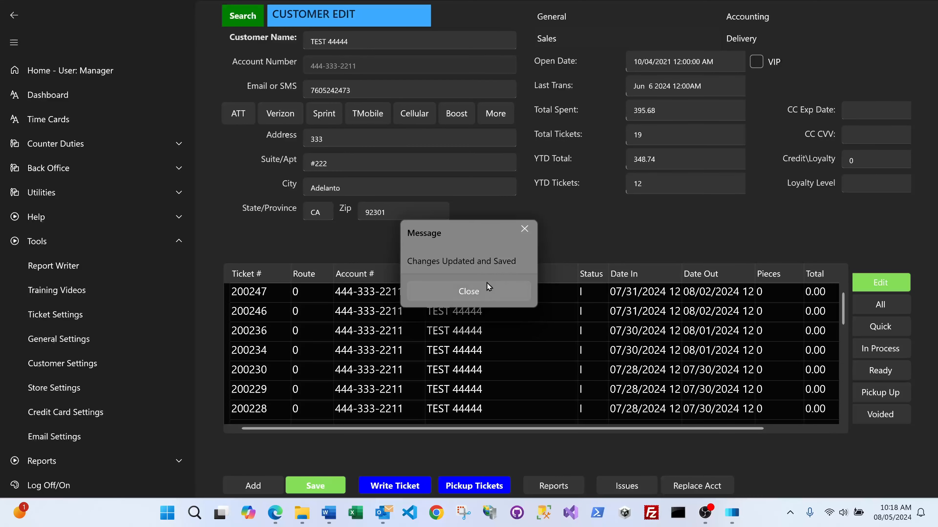
pyautogui.click(469, 292)
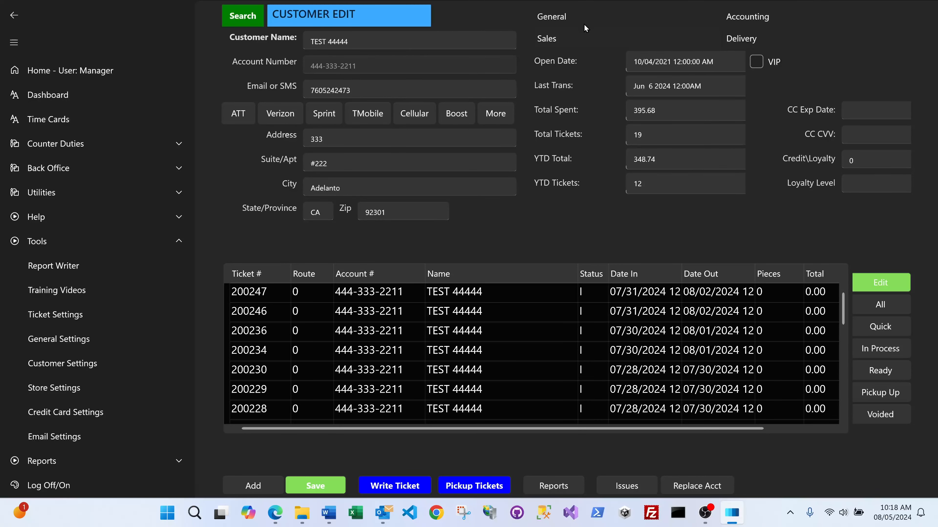
# Step: Check the customer's general Loyalty option and Credit\Loyalty amount, and return to the home screen
pyautogui.click(556, 20)
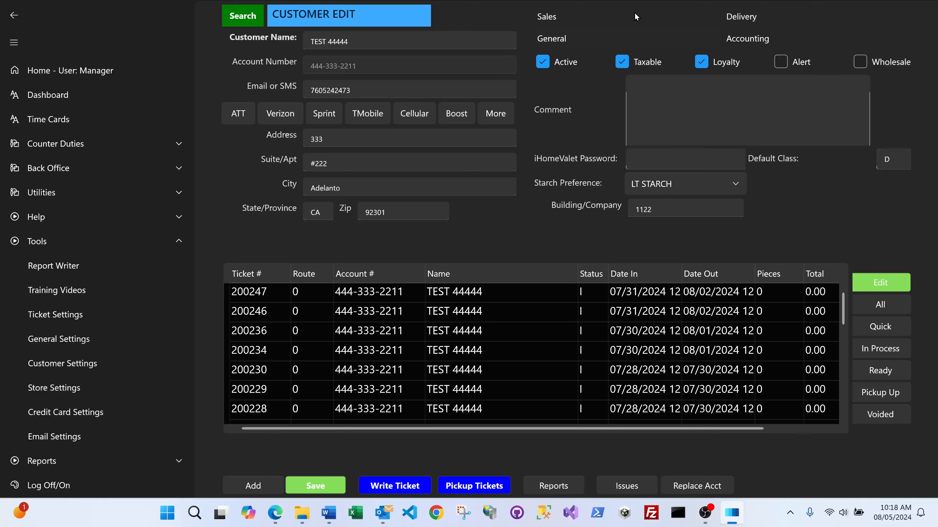
pyautogui.click(553, 18)
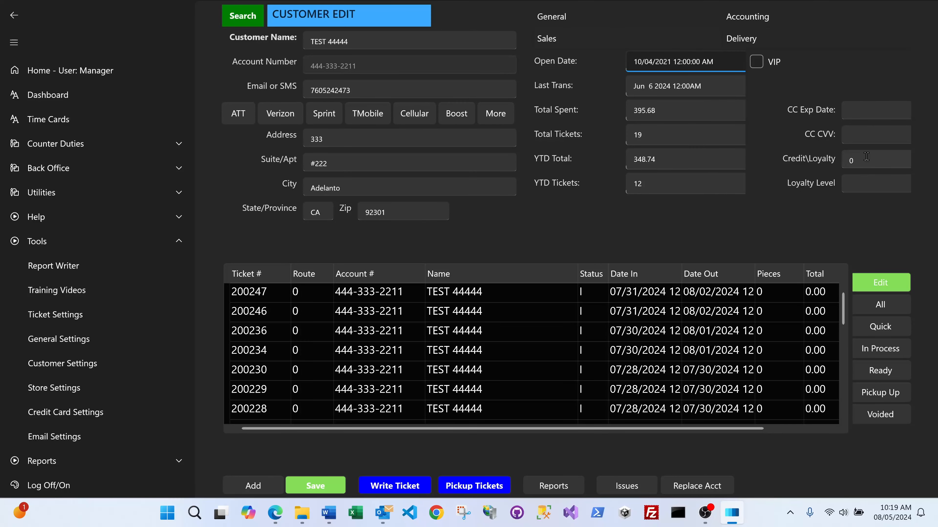
pyautogui.click(85, 76)
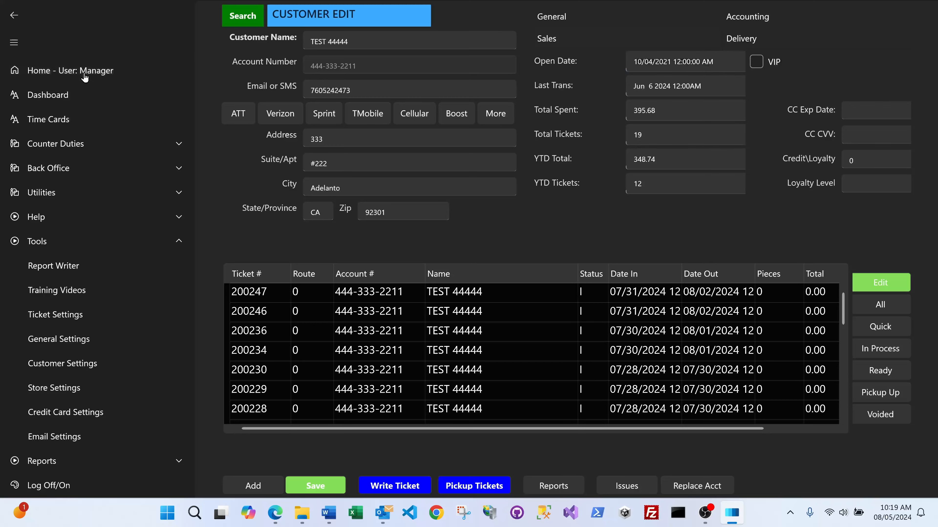
# Step: Write a ticket for TEST 44444 with six Scarves and a 10 % Discount coupon, and save and close it without printing
pyautogui.click(313, 108)
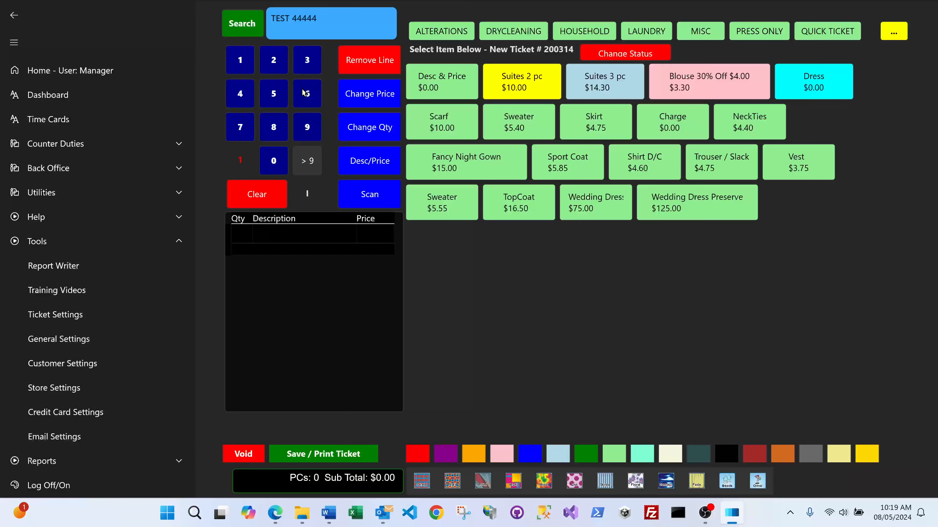
pyautogui.click(307, 95)
pyautogui.click(445, 134)
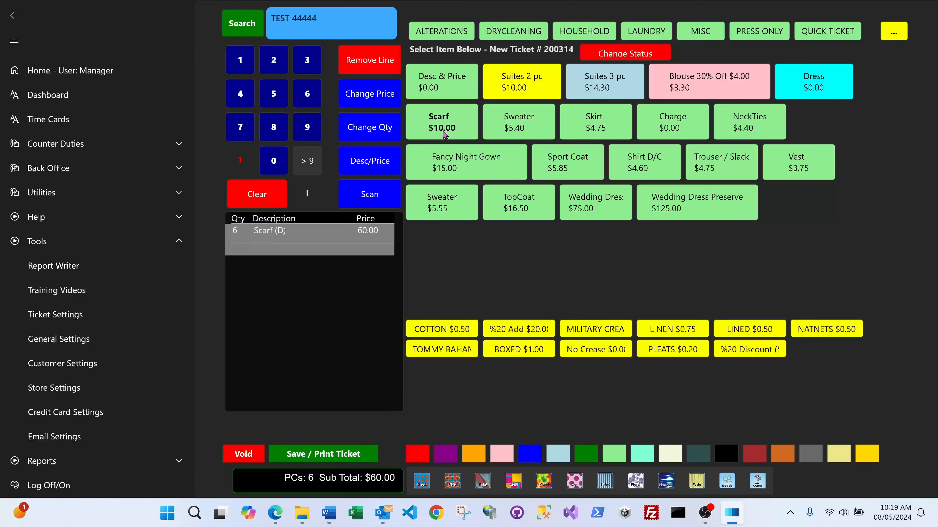
pyautogui.click(347, 453)
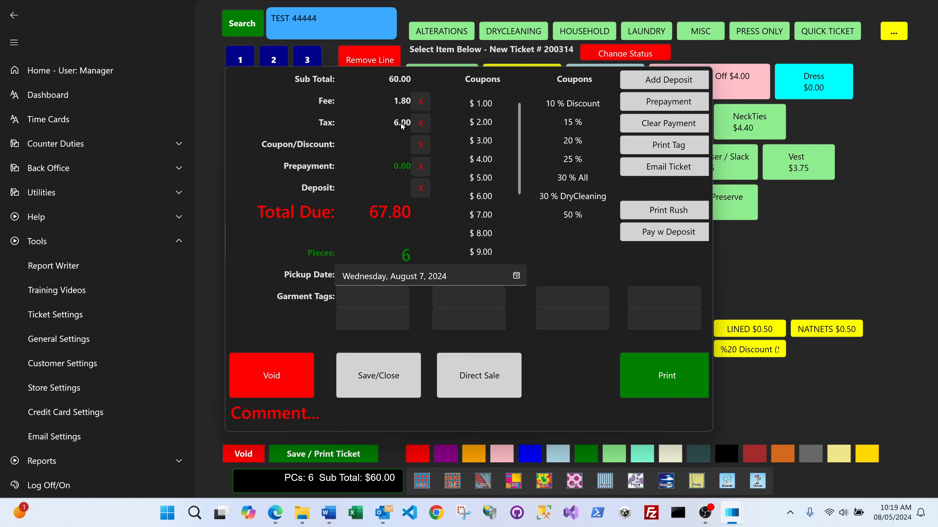
pyautogui.click(570, 108)
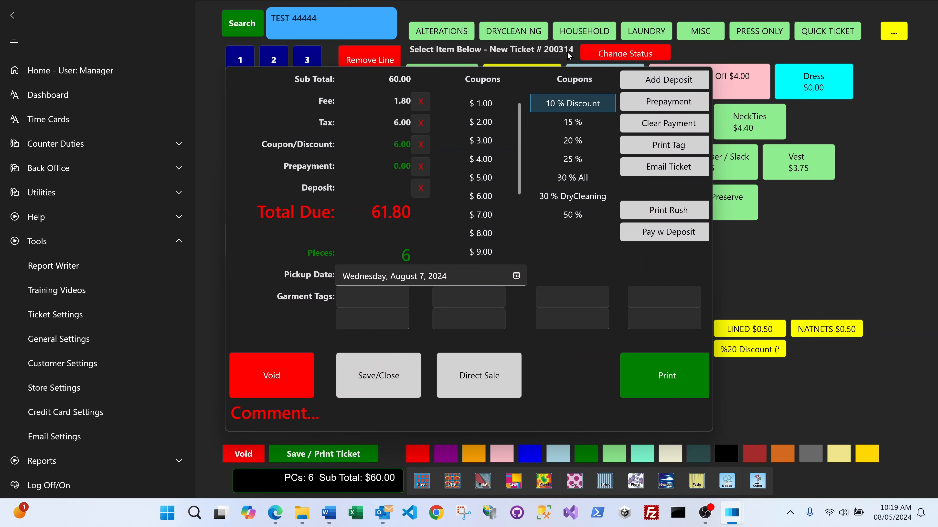
pyautogui.click(385, 376)
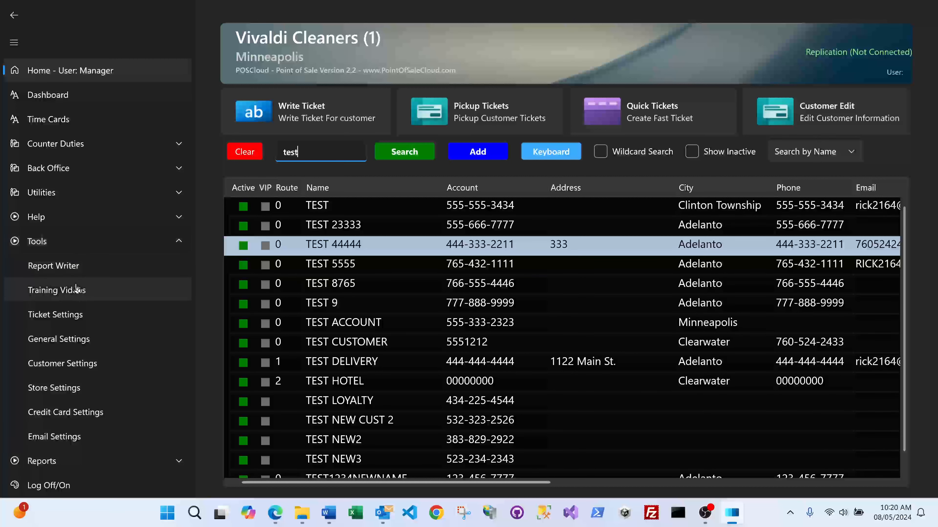
# Step: Look up the newly written six-piece ticket for location assignment and assign it to location 22
pyautogui.click(64, 147)
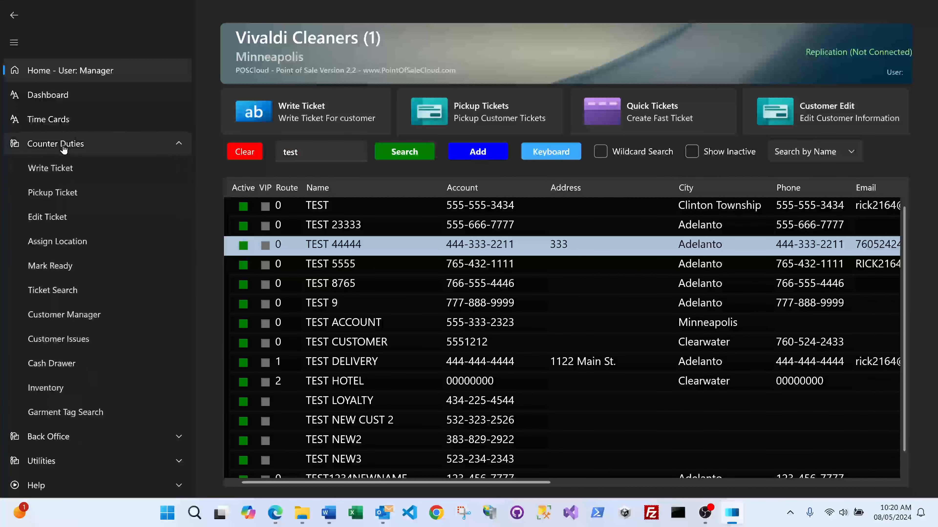
pyautogui.click(65, 250)
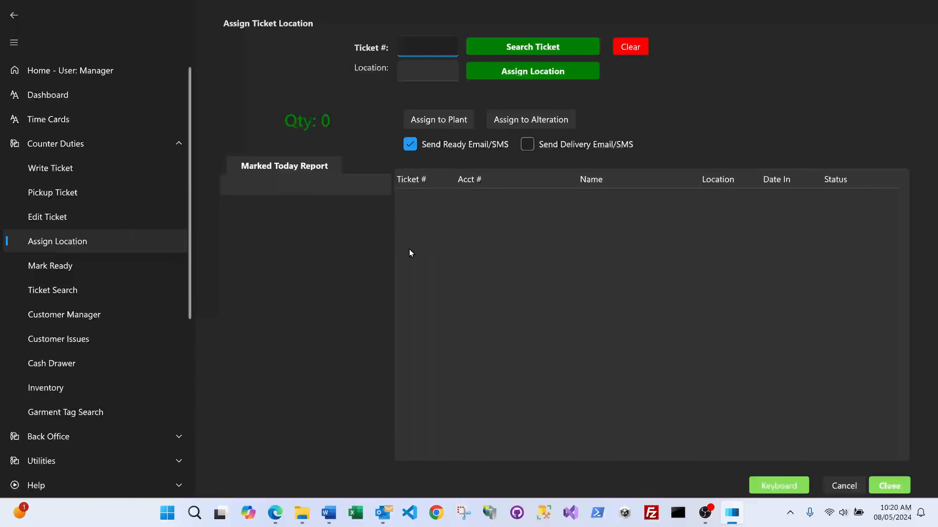
pyautogui.write('200')
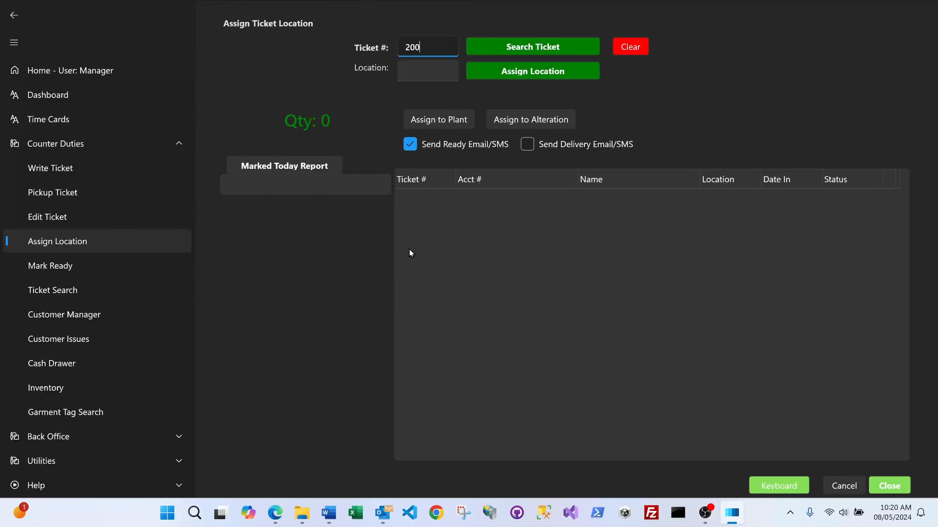
pyautogui.write('314')
pyautogui.press('Return')
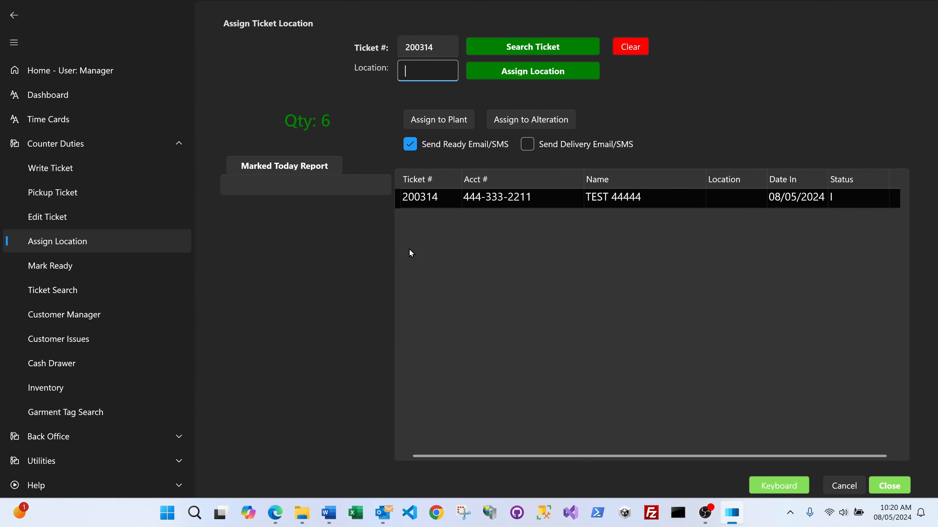
pyautogui.write('22')
pyautogui.press('Return')
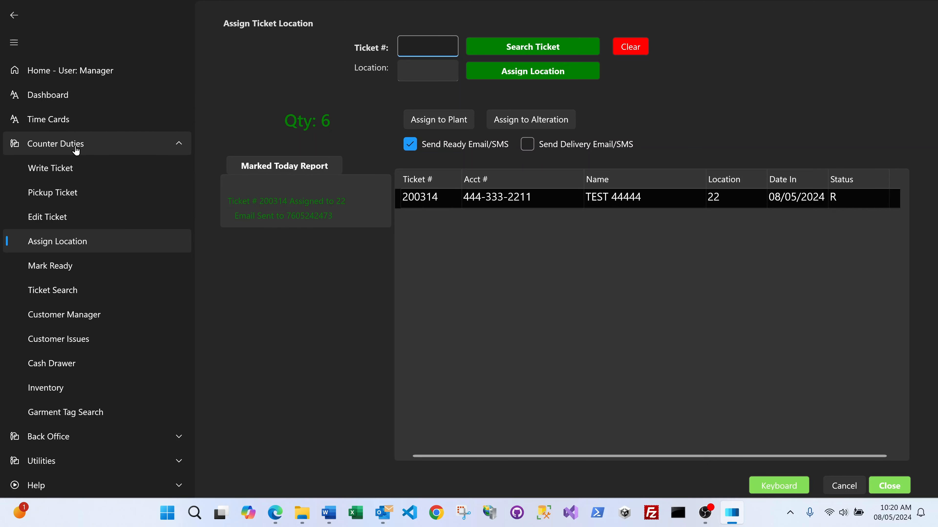
# Step: Open the pickup tickets of TEST 44444 and show the items of the ready ticket on rack 22
pyautogui.click(68, 193)
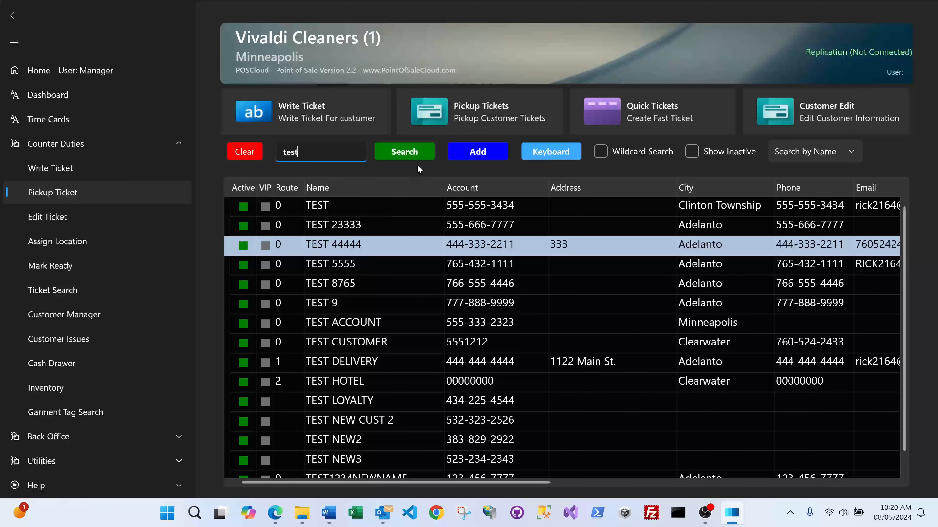
pyautogui.click(447, 114)
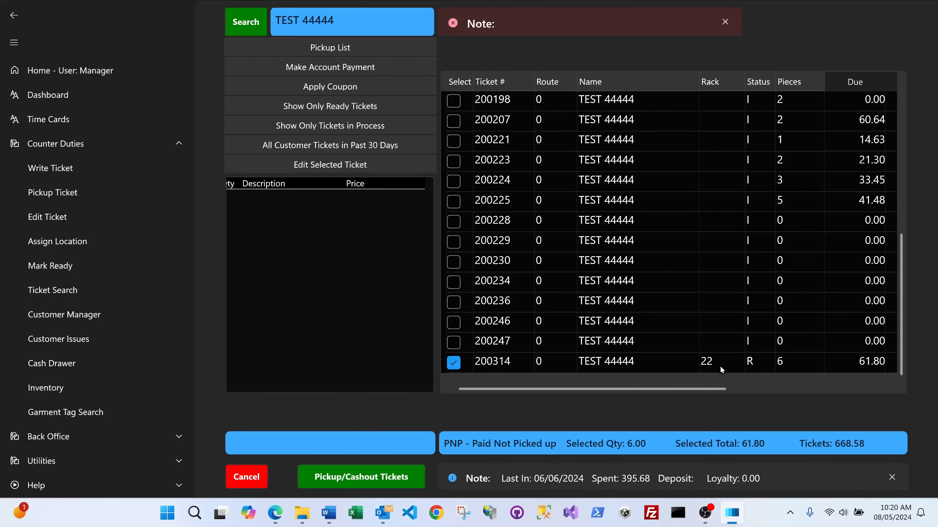
pyautogui.scroll(5, 678, 315)
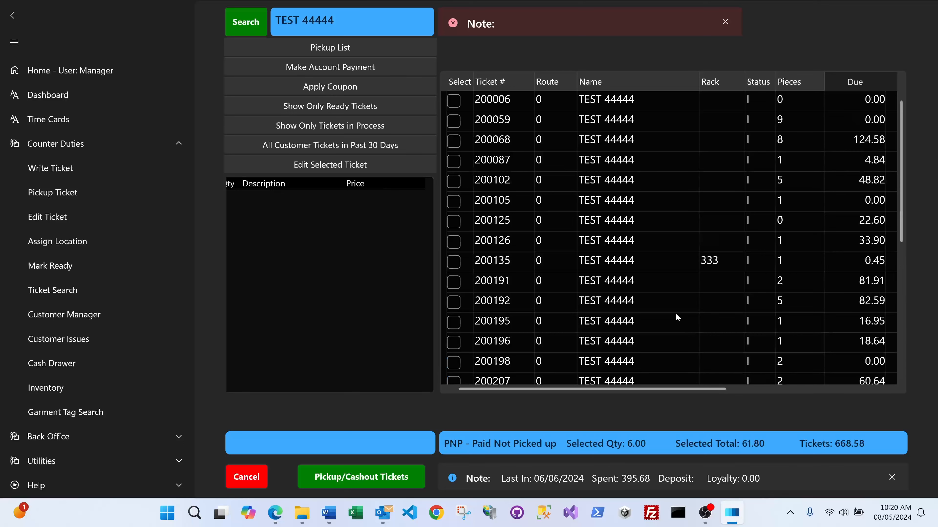
pyautogui.scroll(-5, 676, 314)
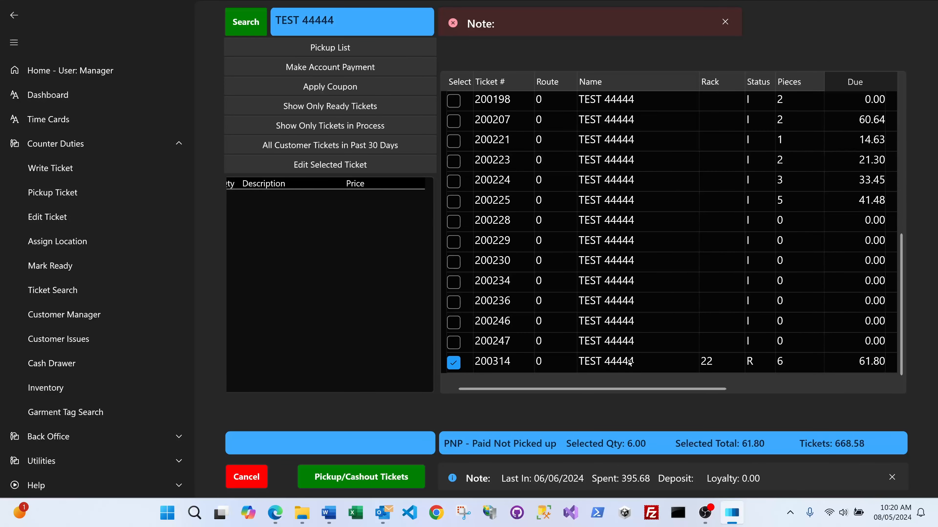
pyautogui.click(589, 363)
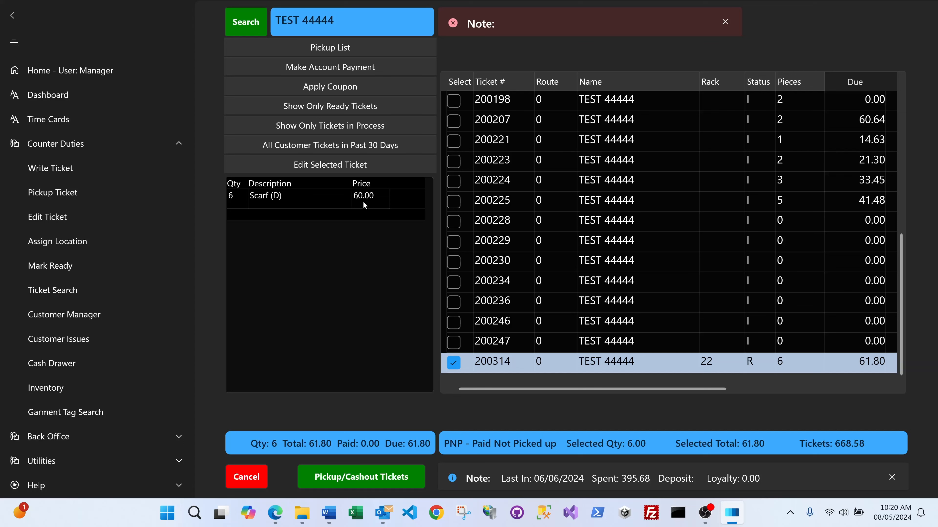
# Step: Cash out the selected ready ticket by paying the exact amount due in cash
pyautogui.click(377, 476)
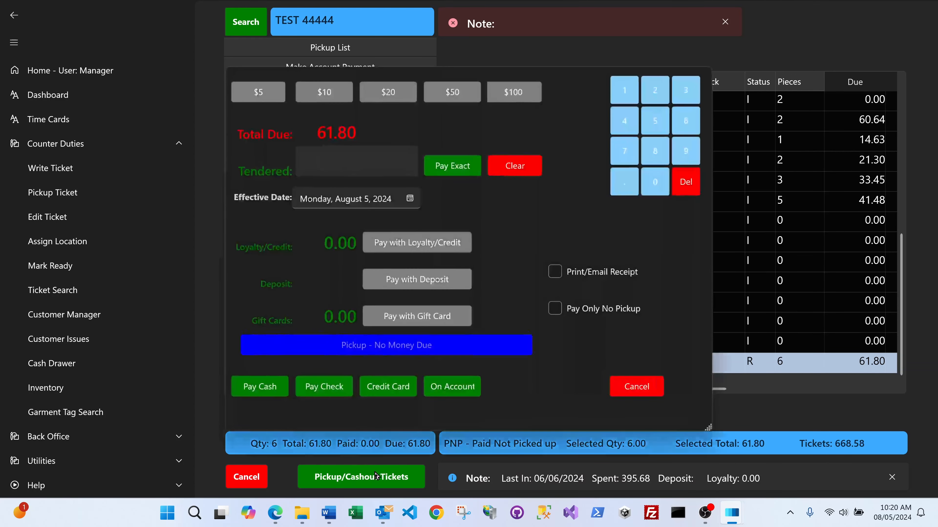
pyautogui.click(447, 168)
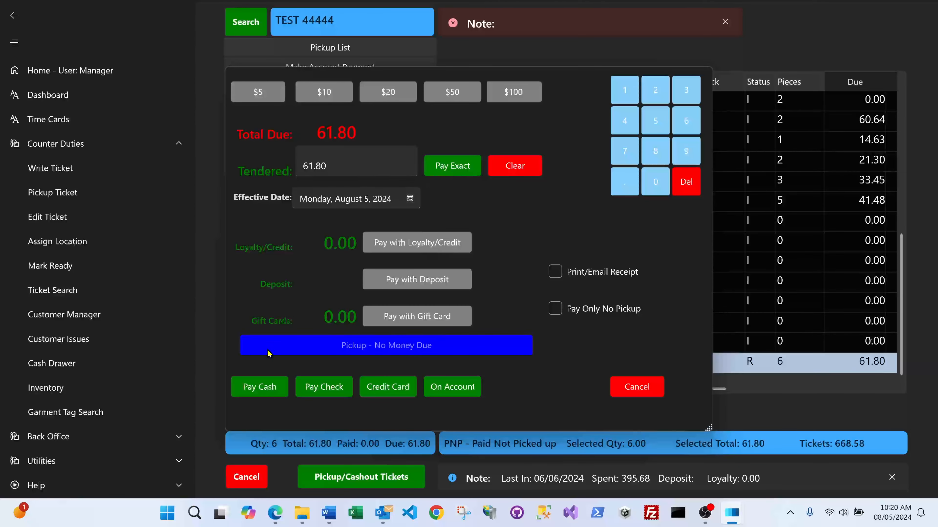
pyautogui.click(274, 386)
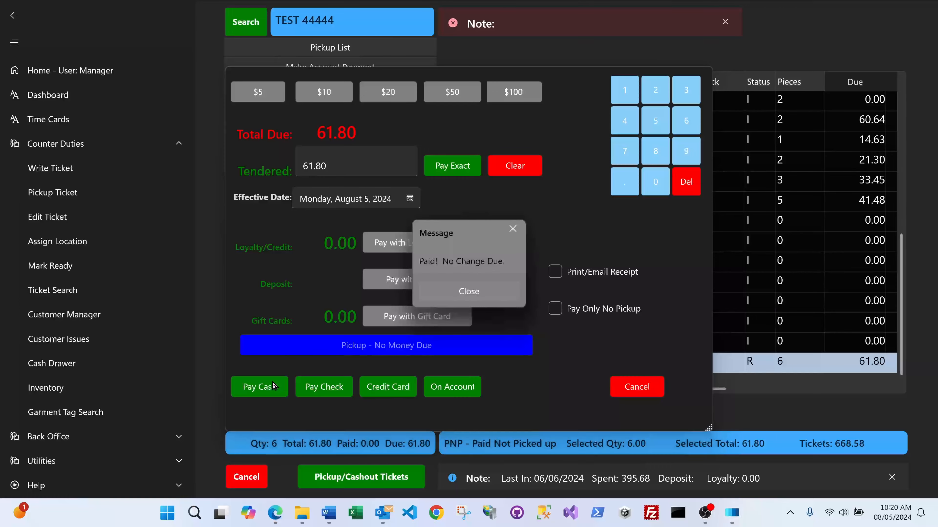
pyautogui.click(478, 292)
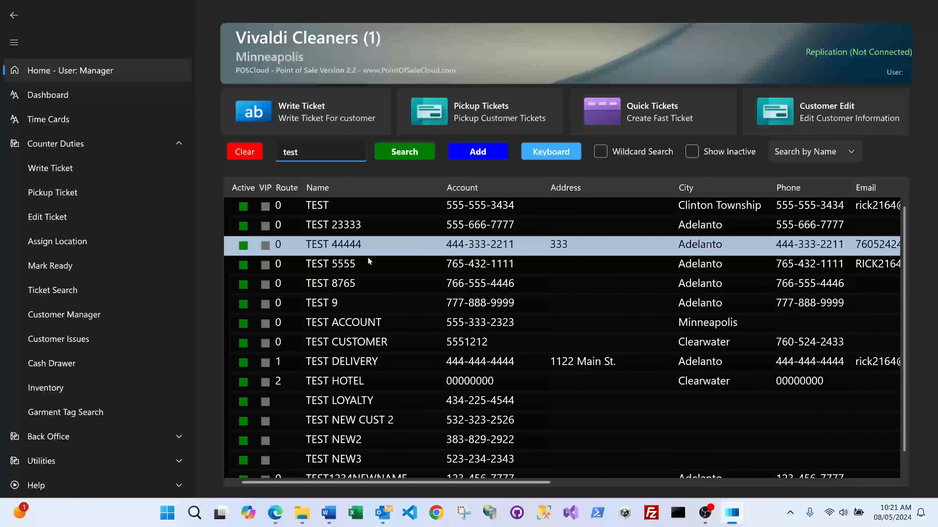
# Step: Reopen the TEST 44444 customer record and examine its general, sales, accounting and delivery details for the loyalty credit
pyautogui.click(813, 107)
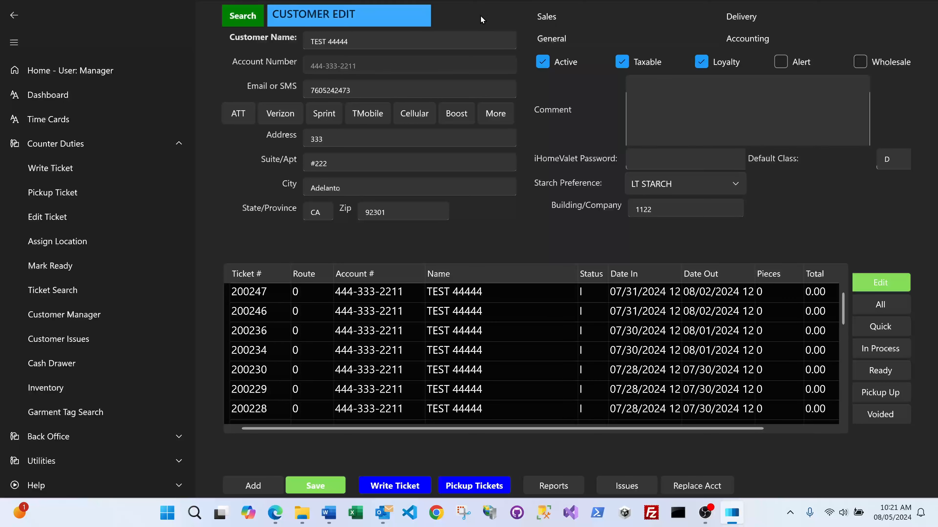
pyautogui.click(548, 17)
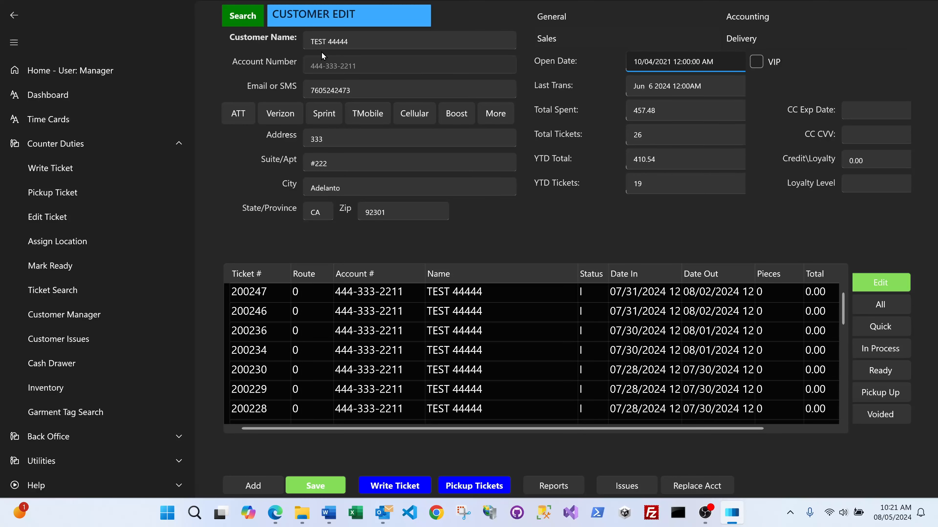
pyautogui.click(749, 19)
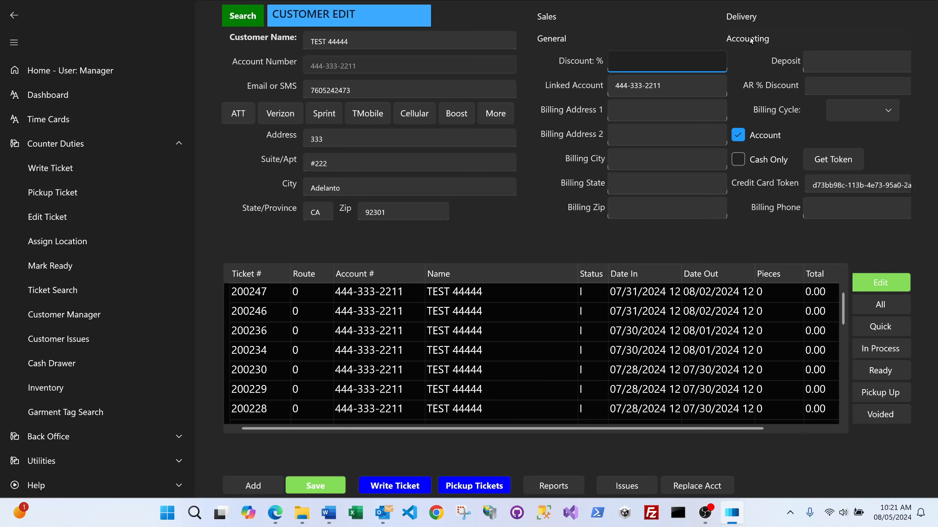
pyautogui.click(551, 39)
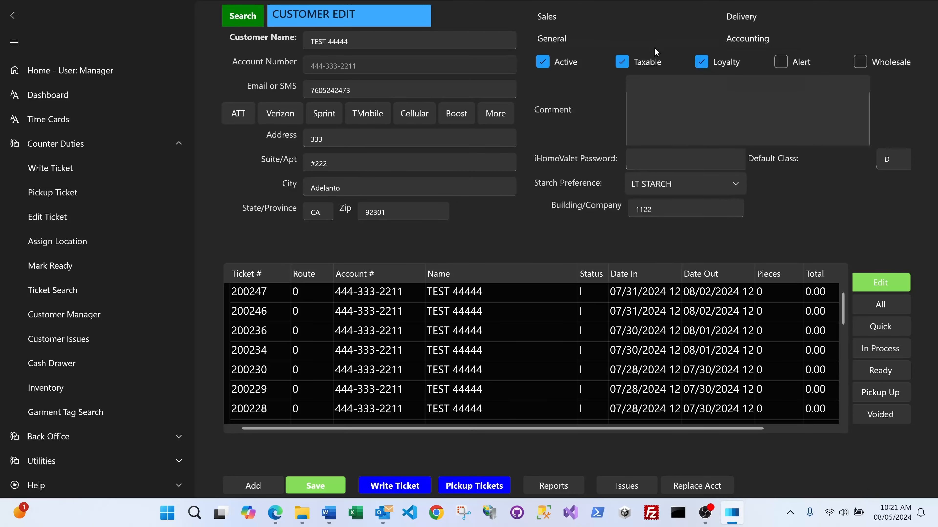
pyautogui.click(544, 21)
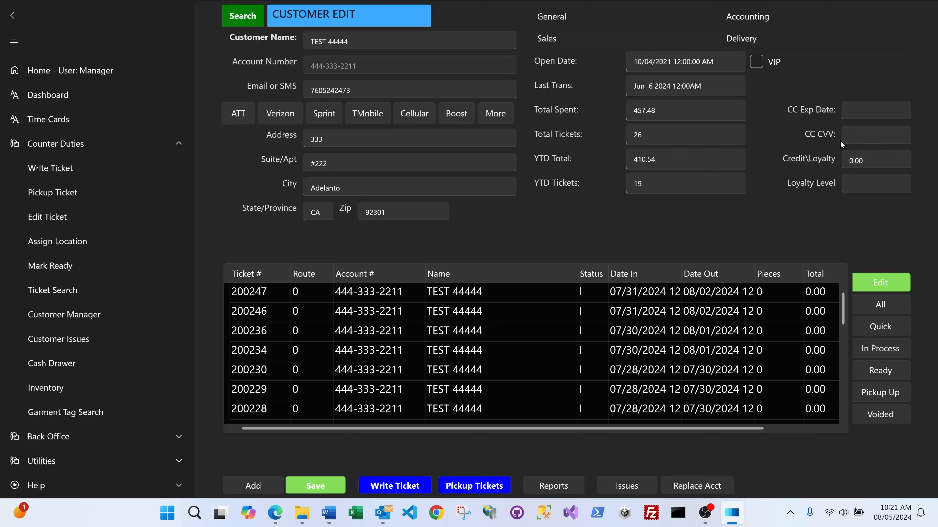
pyautogui.click(736, 39)
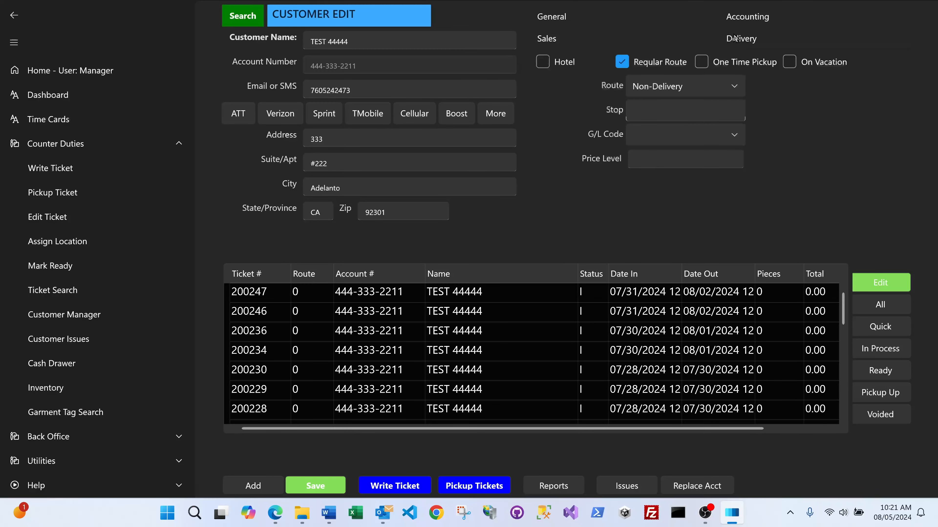
pyautogui.click(738, 17)
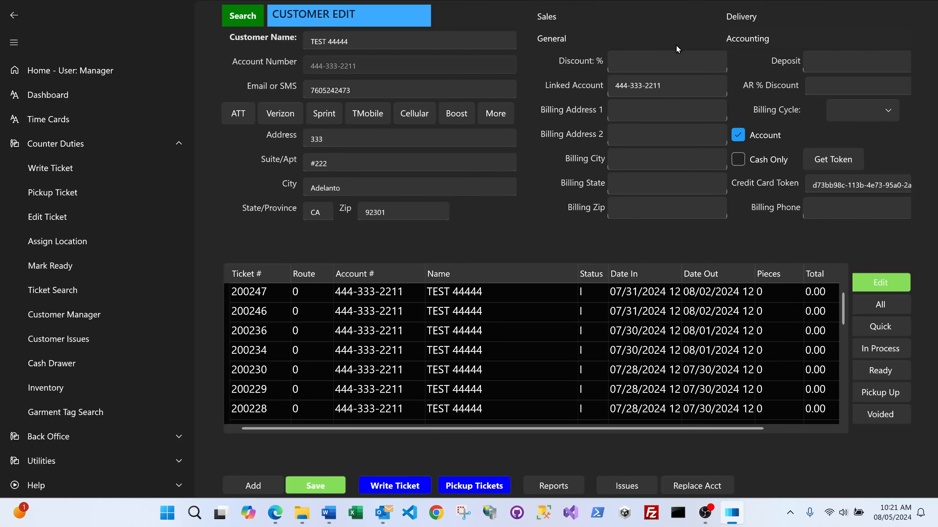
# Step: Open the pickup tickets of TEST 44444 and select the two-piece Wash n Fold ticket with 60.64 due
pyautogui.click(130, 192)
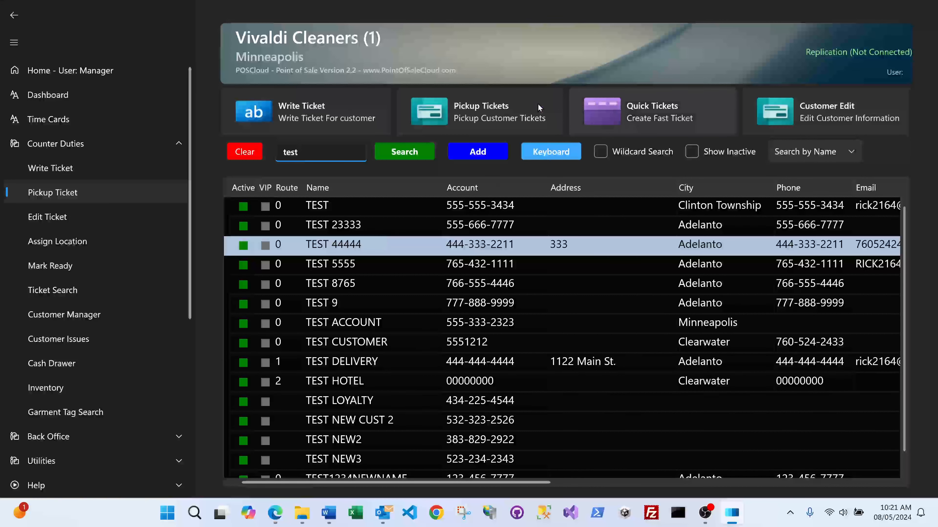
pyautogui.click(463, 120)
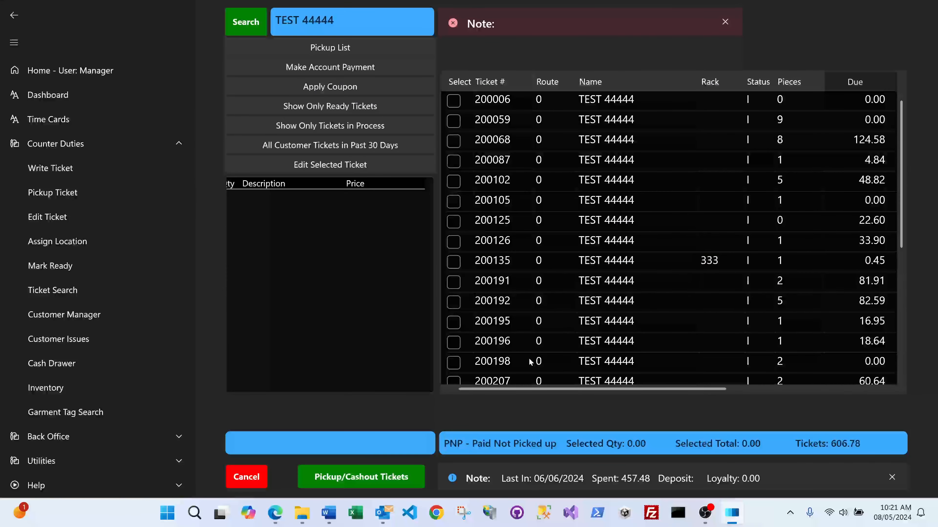
pyautogui.scroll(-3, 604, 330)
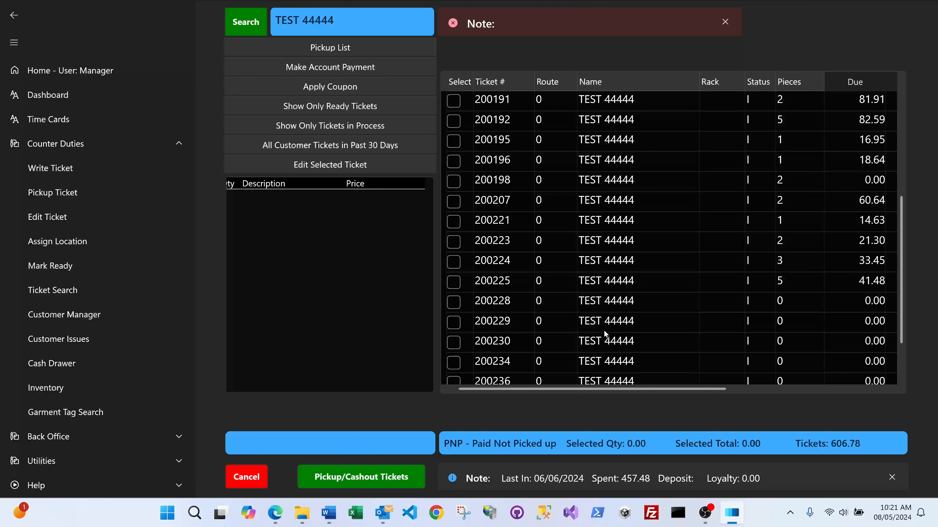
pyautogui.click(453, 201)
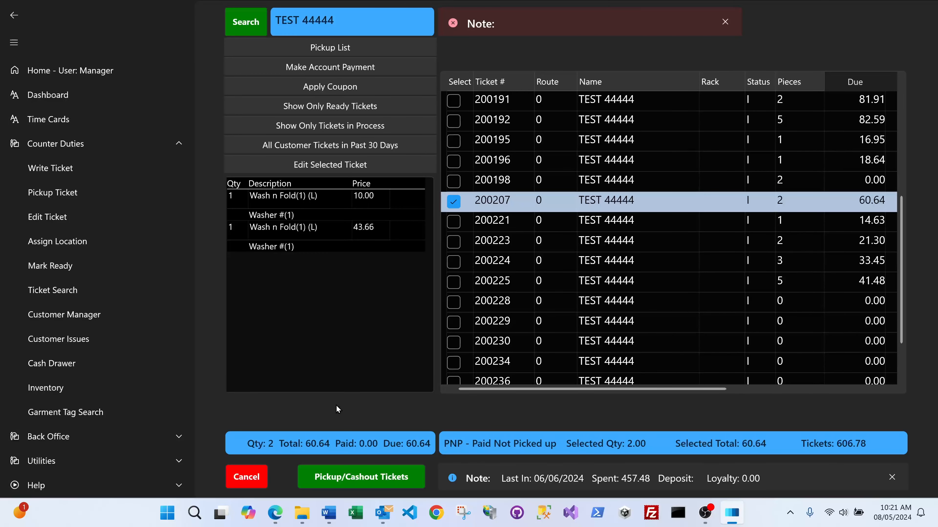
# Step: Cash out the selected Wash n Fold ticket by tendering the exact amount in cash
pyautogui.click(371, 475)
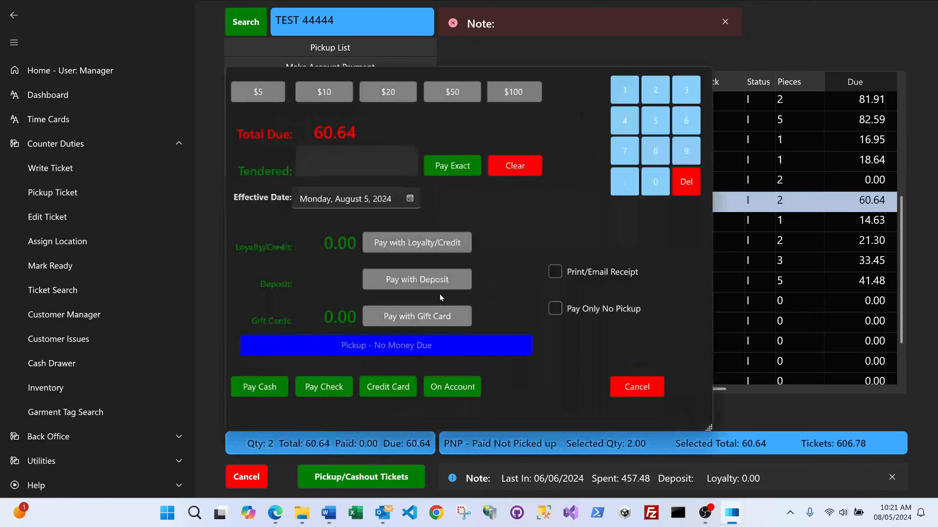
pyautogui.click(448, 165)
pyautogui.click(259, 388)
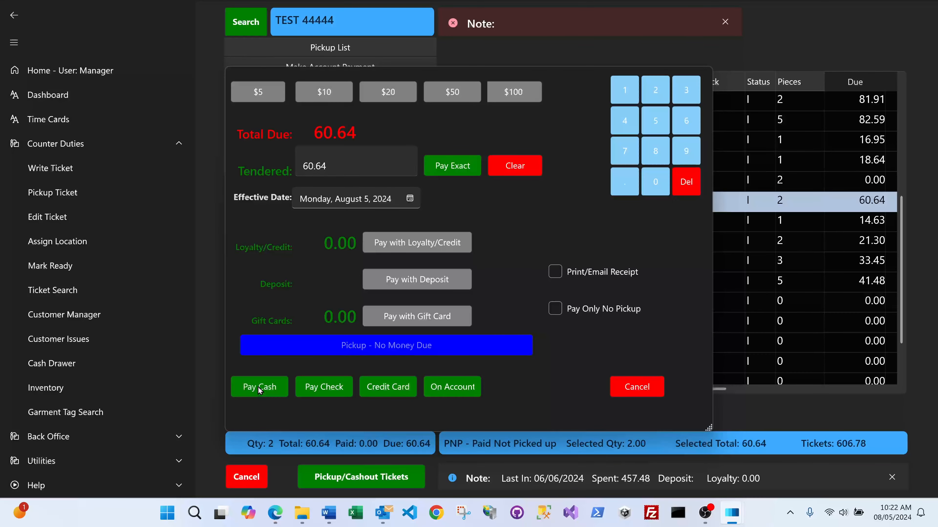
pyautogui.click(451, 289)
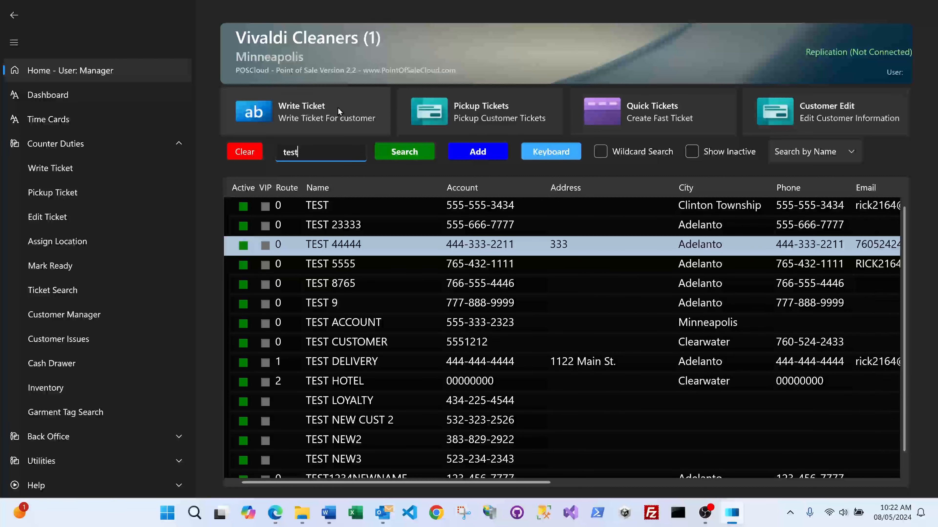
# Step: Set the Credit\Loyalty amount in the TEST 44444 customer's sales details to 5 and save the record
pyautogui.click(789, 107)
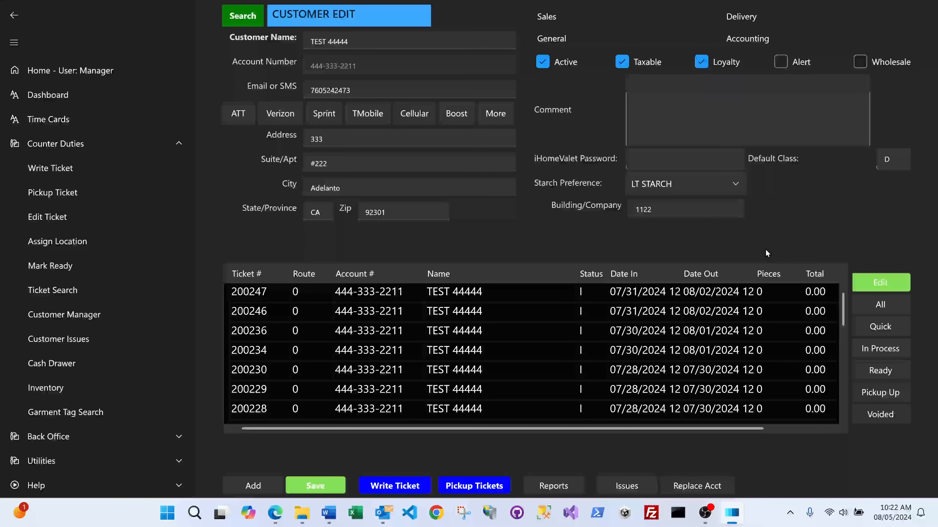
pyautogui.click(546, 17)
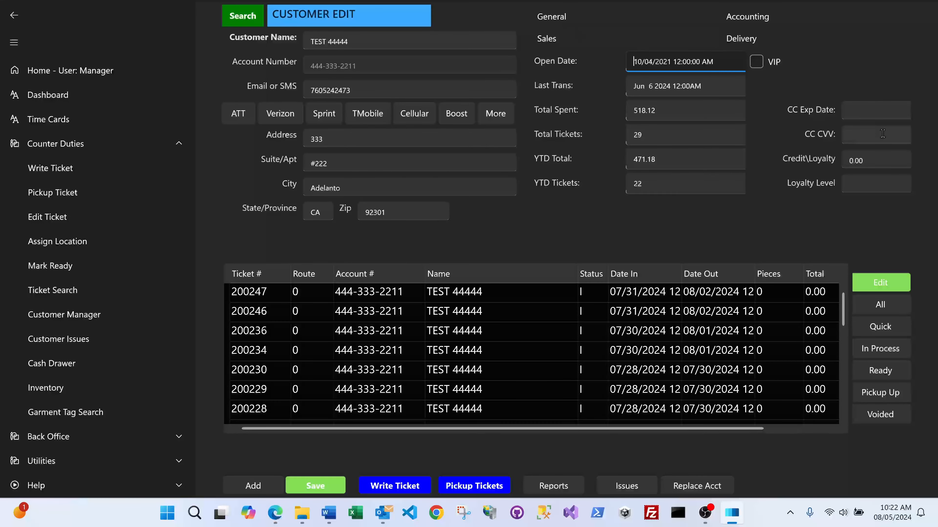
pyautogui.click(865, 177)
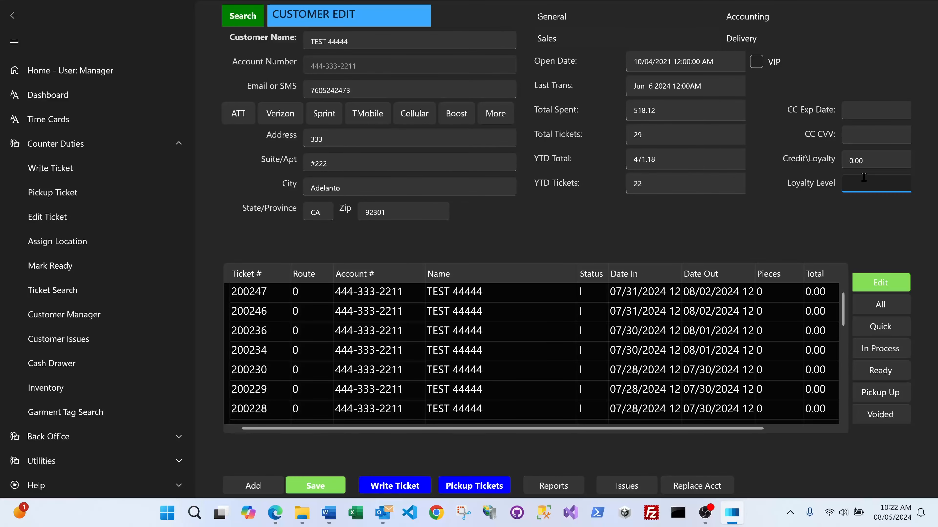
pyautogui.click(865, 164)
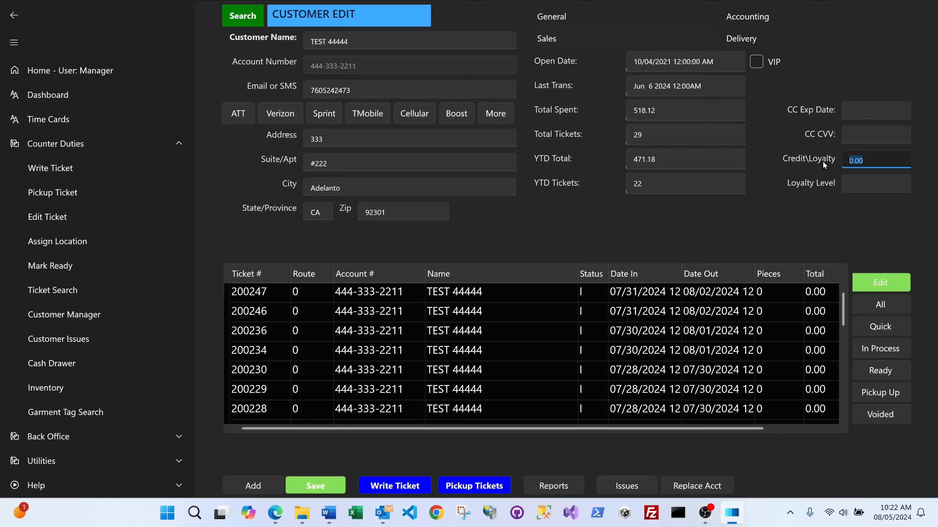
pyautogui.write('5')
pyautogui.click(314, 487)
pyautogui.click(484, 291)
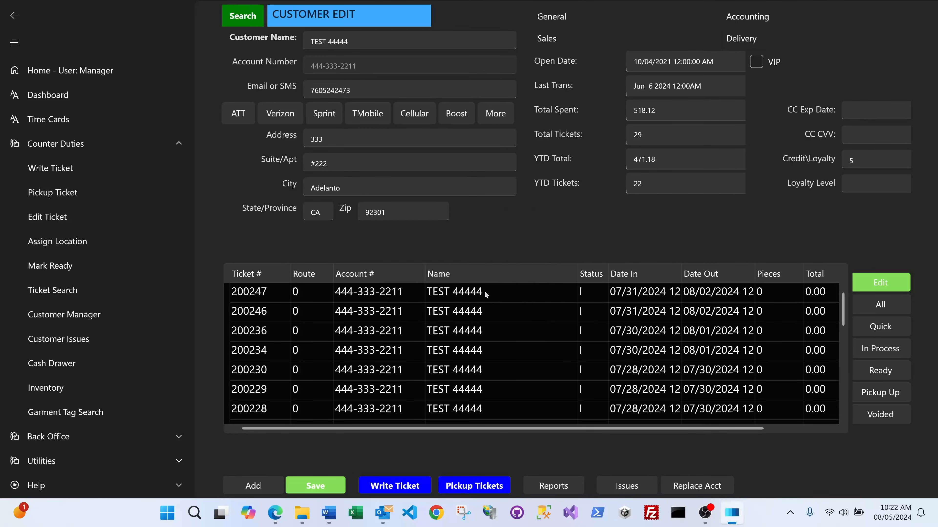